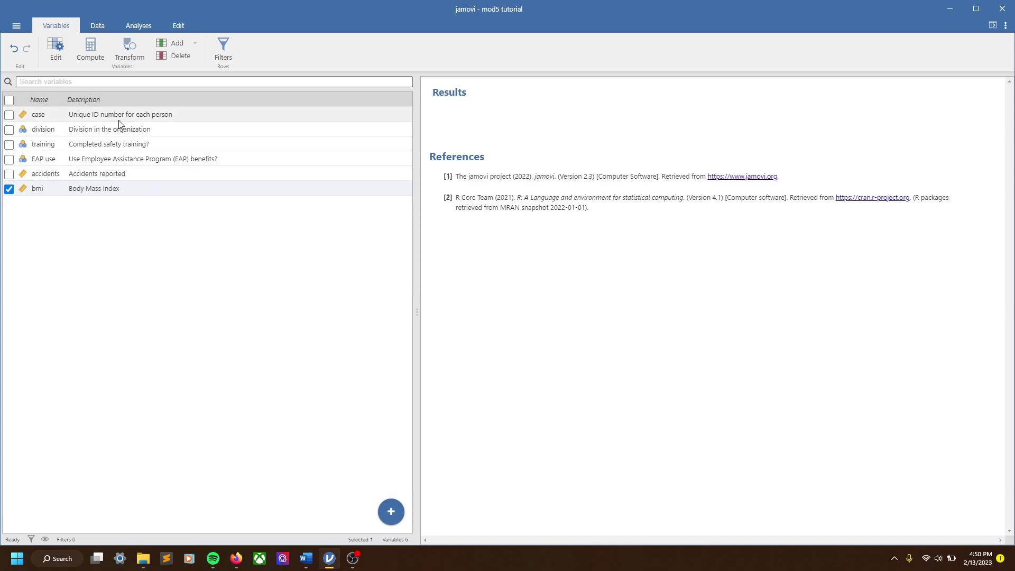
Open the setup of the division variable and examine its measure type and levels.
{"action": "left_click", "coordinate": [119, 121]}
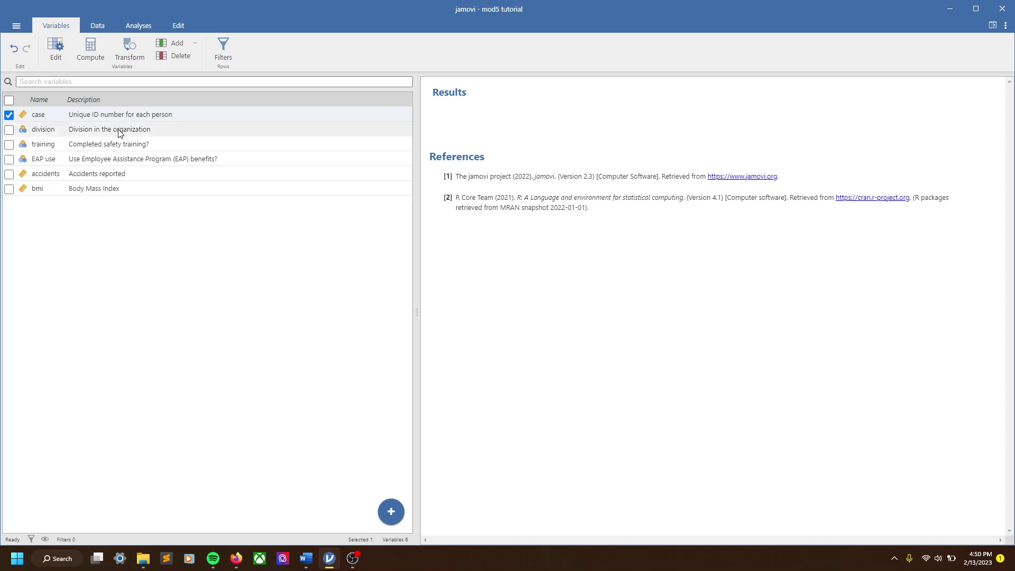
{"action": "left_click", "coordinate": [119, 131]}
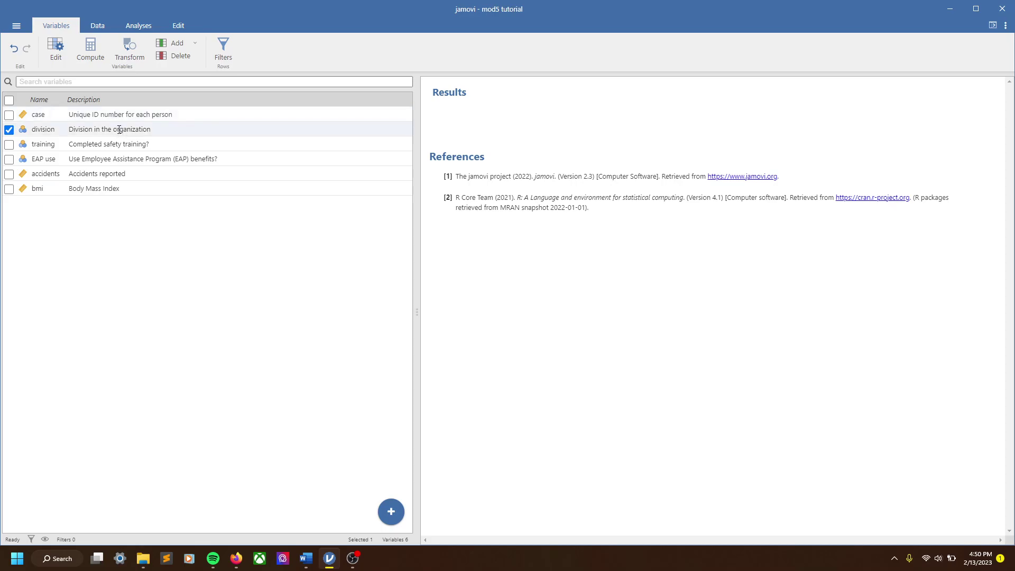
{"action": "double_click", "coordinate": [29, 131]}
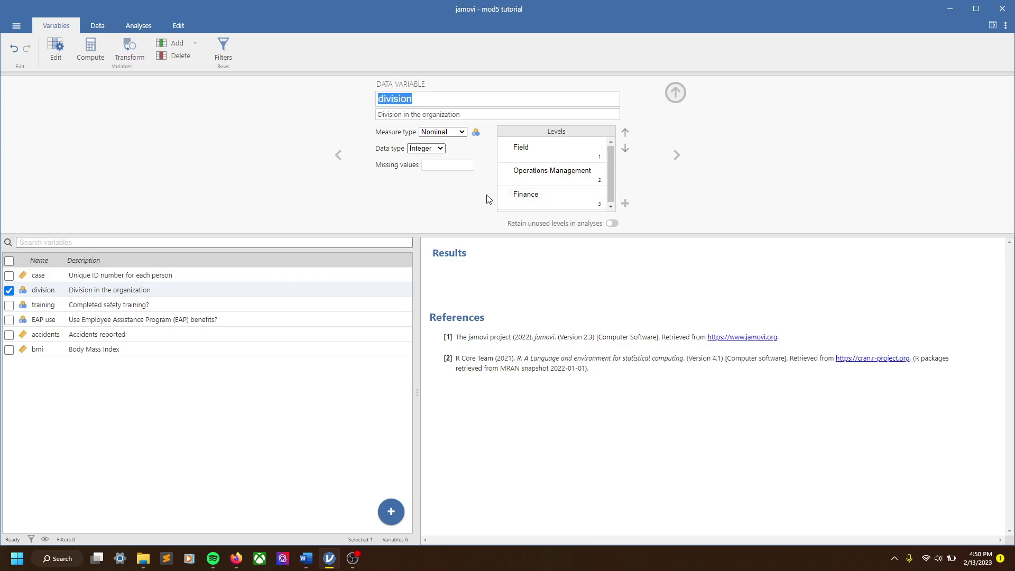
{"action": "left_click", "coordinate": [538, 148]}
{"action": "left_click", "coordinate": [536, 145]}
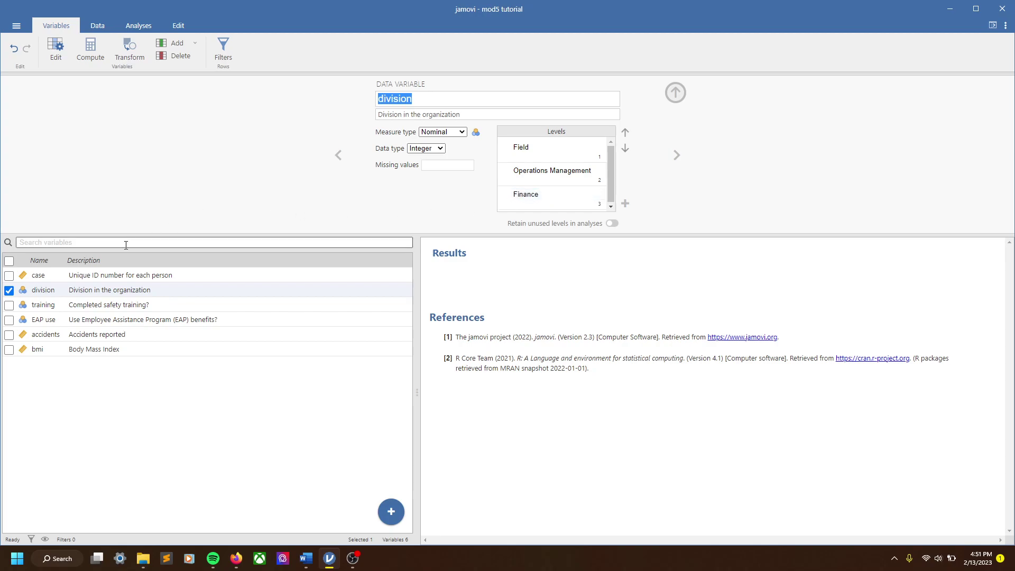
Review the setup of the training, EAP use, accidents and bmi variables one after another.
{"action": "left_click", "coordinate": [79, 300]}
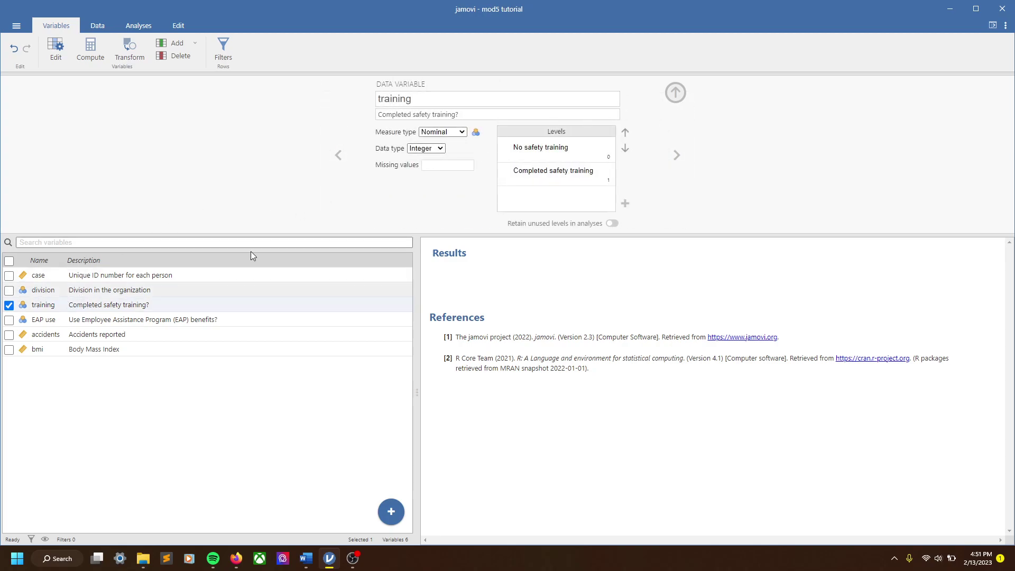
{"action": "left_click", "coordinate": [538, 174]}
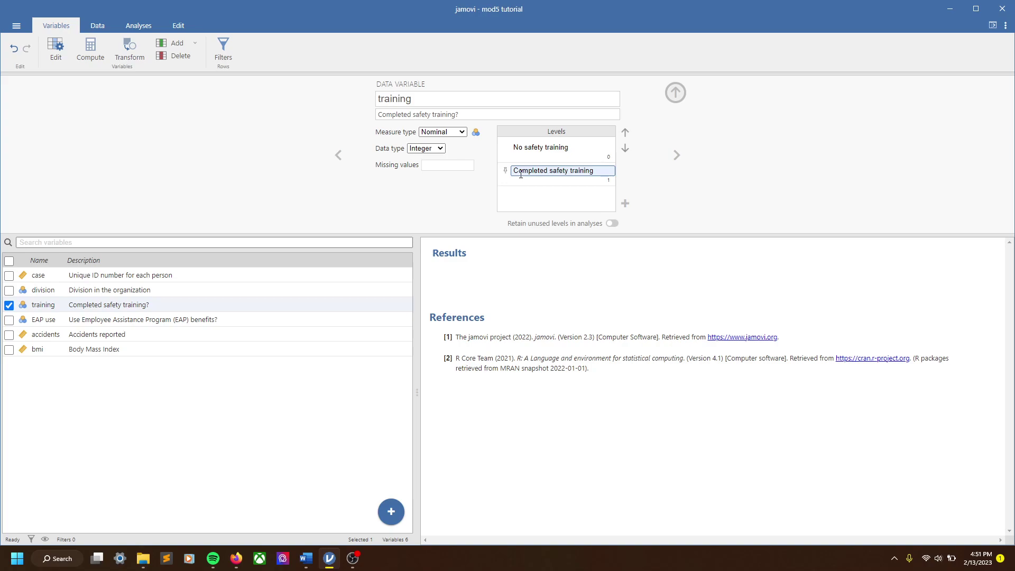
{"action": "left_click", "coordinate": [149, 319]}
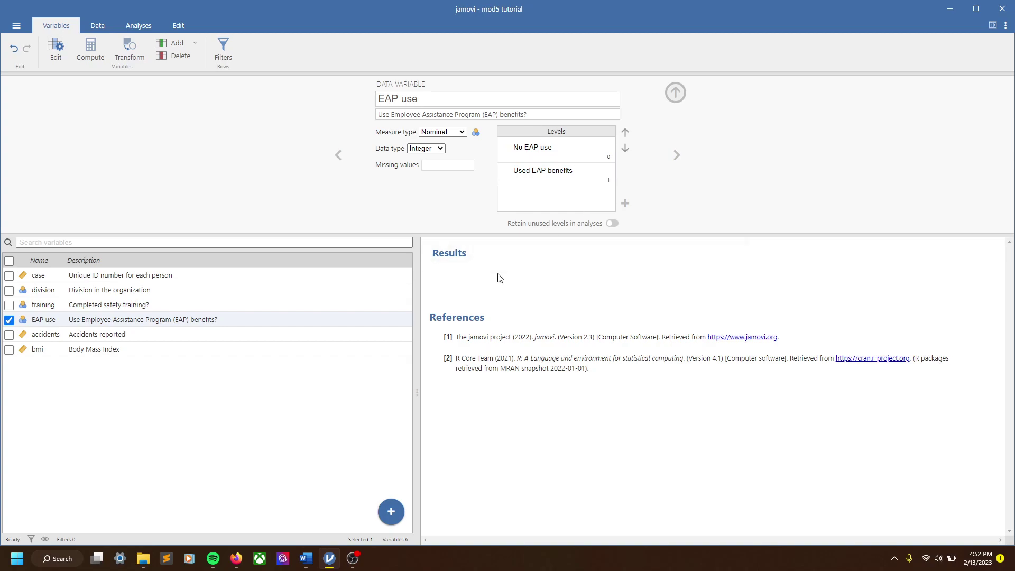
{"action": "left_click", "coordinate": [190, 338]}
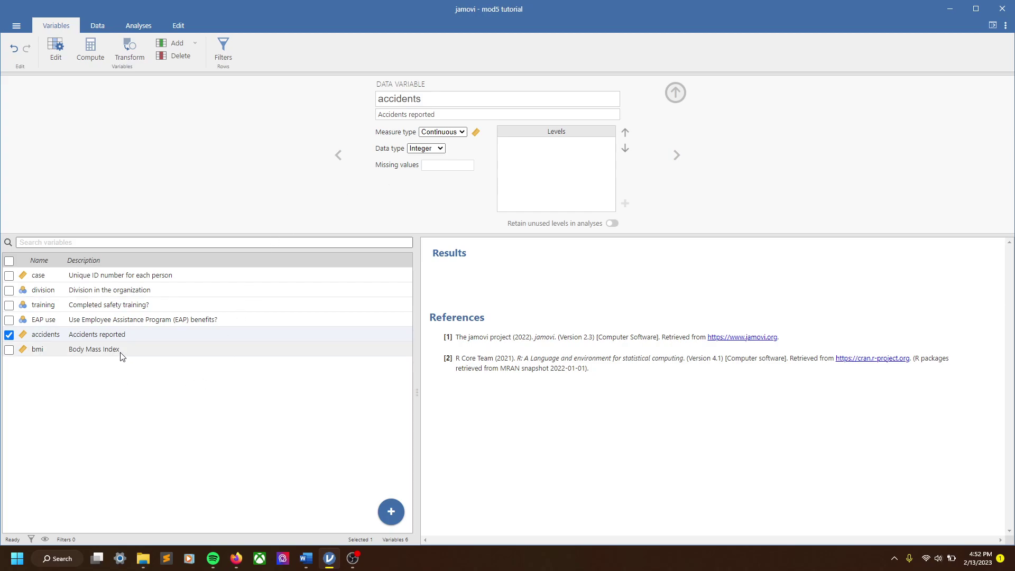
{"action": "left_click", "coordinate": [284, 350]}
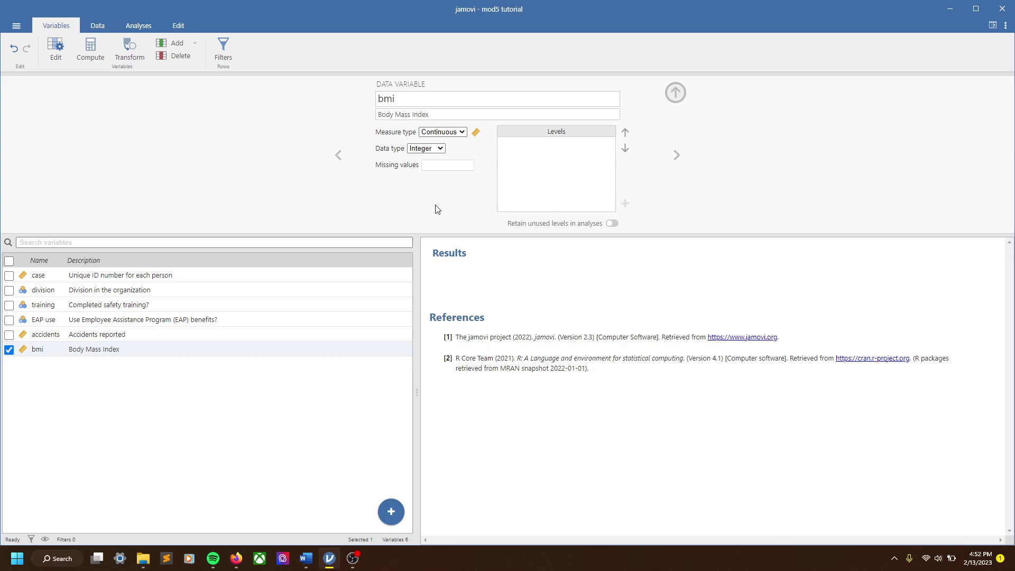
Close the variable setup and view the data sheet starting from its case column.
{"action": "left_click", "coordinate": [675, 93]}
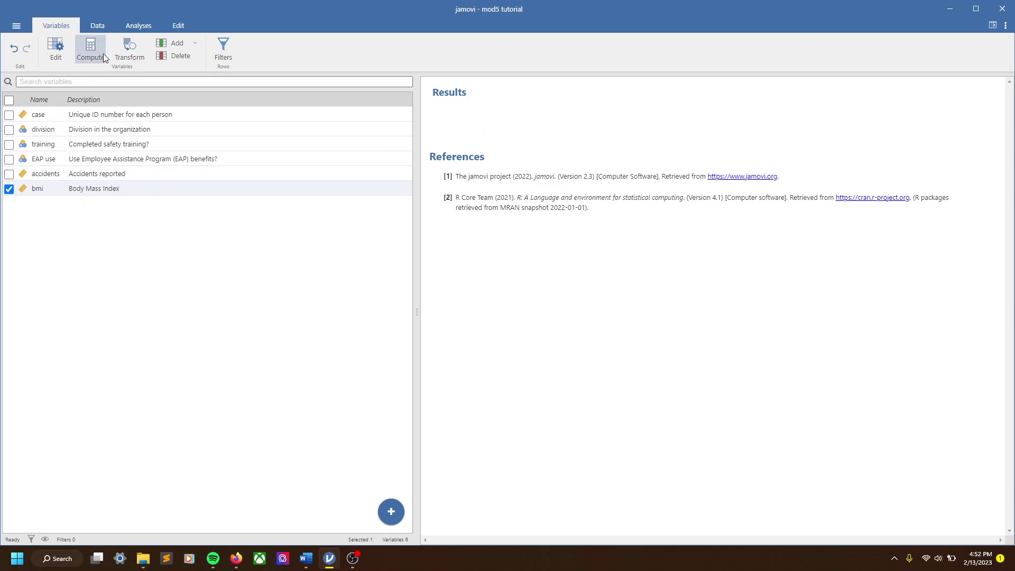
{"action": "left_click", "coordinate": [95, 28]}
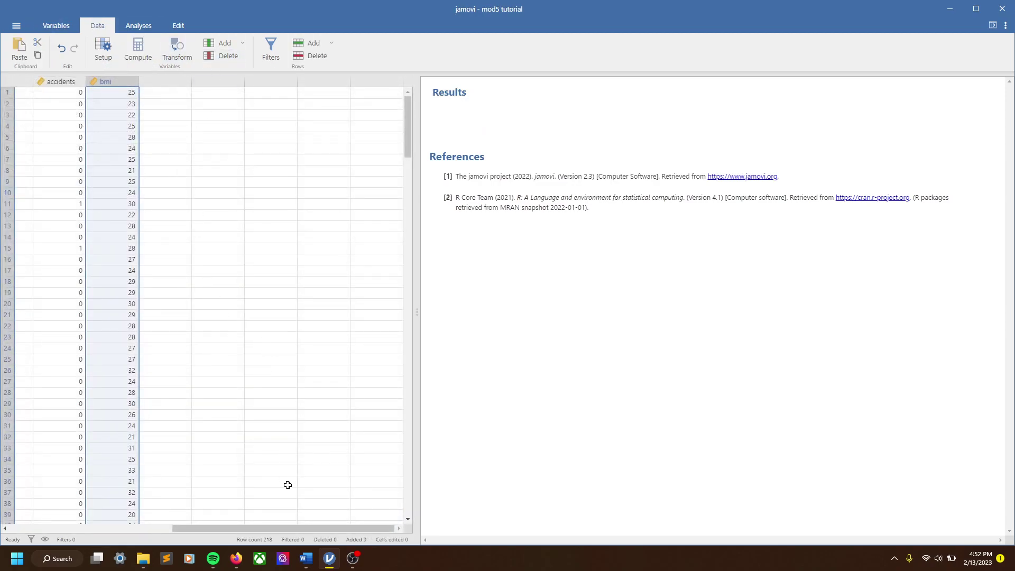
{"action": "left_click_drag", "start_coordinate": [274, 530], "coordinate": [113, 369]}
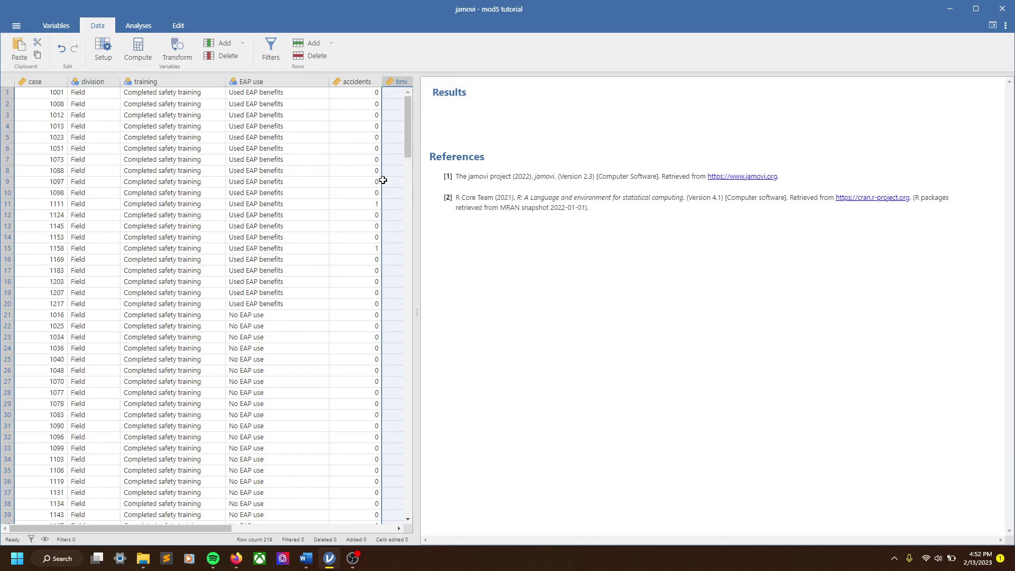
Create a Descriptives analysis with division, training, EAP use, accidents and bmi as variables.
{"action": "left_click", "coordinate": [133, 21]}
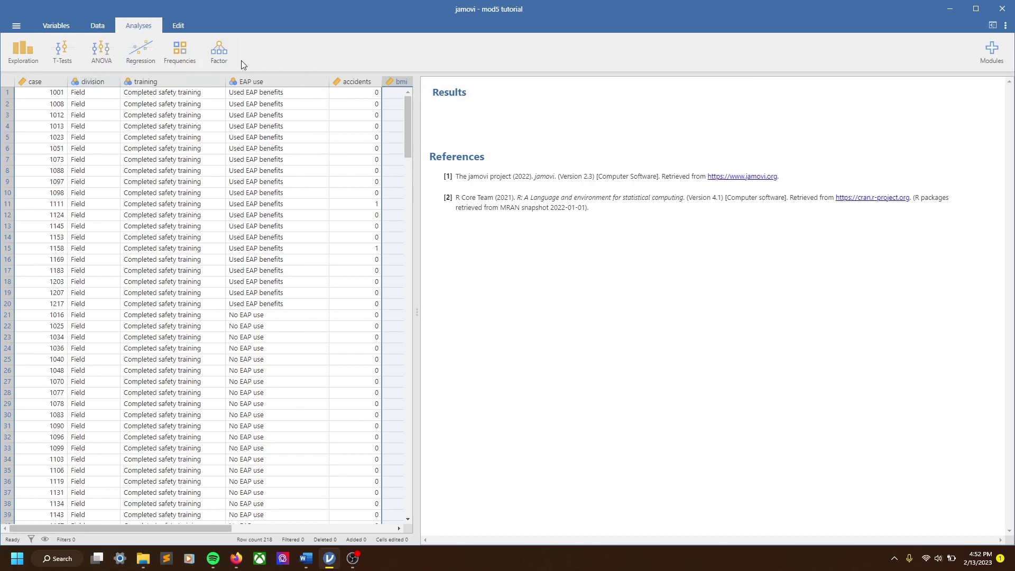
{"action": "left_click", "coordinate": [24, 50]}
{"action": "left_click", "coordinate": [48, 85]}
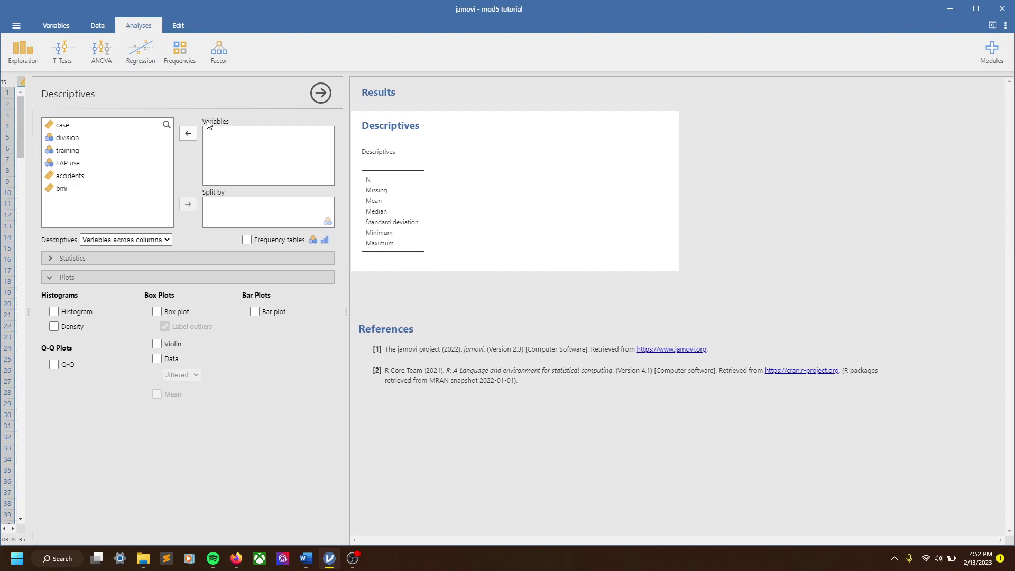
{"action": "left_click", "coordinate": [81, 138]}
{"action": "left_click", "coordinate": [66, 189], "text": "shift"}
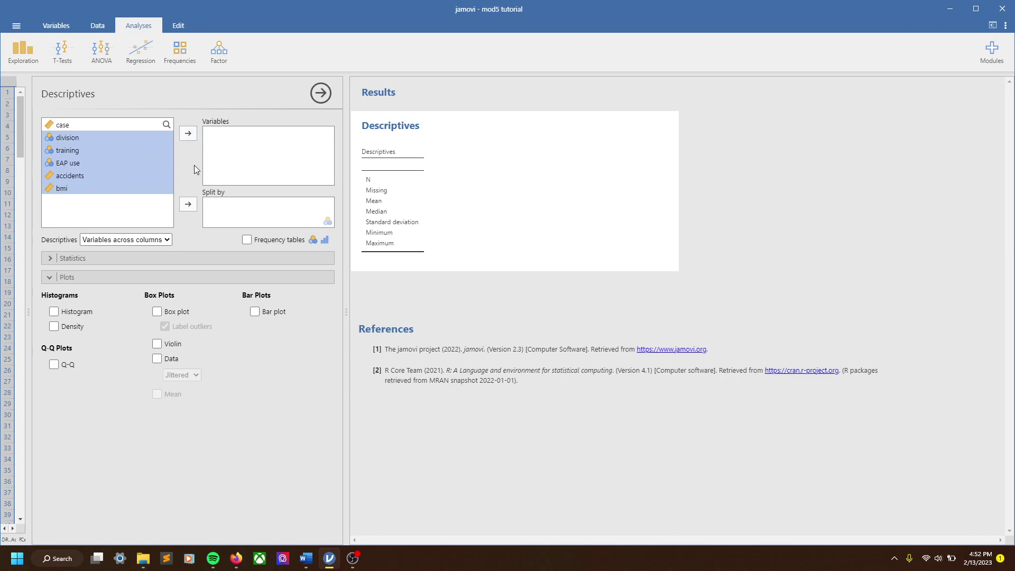
{"action": "left_click", "coordinate": [189, 134]}
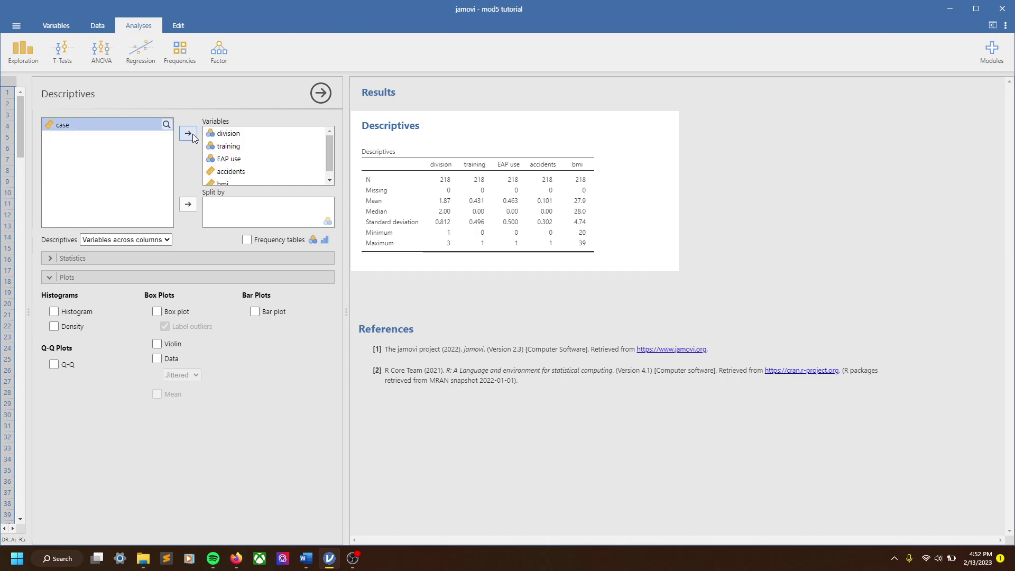
Remove division, training and EAP use from the analysis variables, leaving bmi listed before accidents.
{"action": "left_click", "coordinate": [249, 137]}
{"action": "left_click", "coordinate": [231, 171], "text": "shift"}
{"action": "left_click_drag", "start_coordinate": [228, 164], "coordinate": [229, 182]}
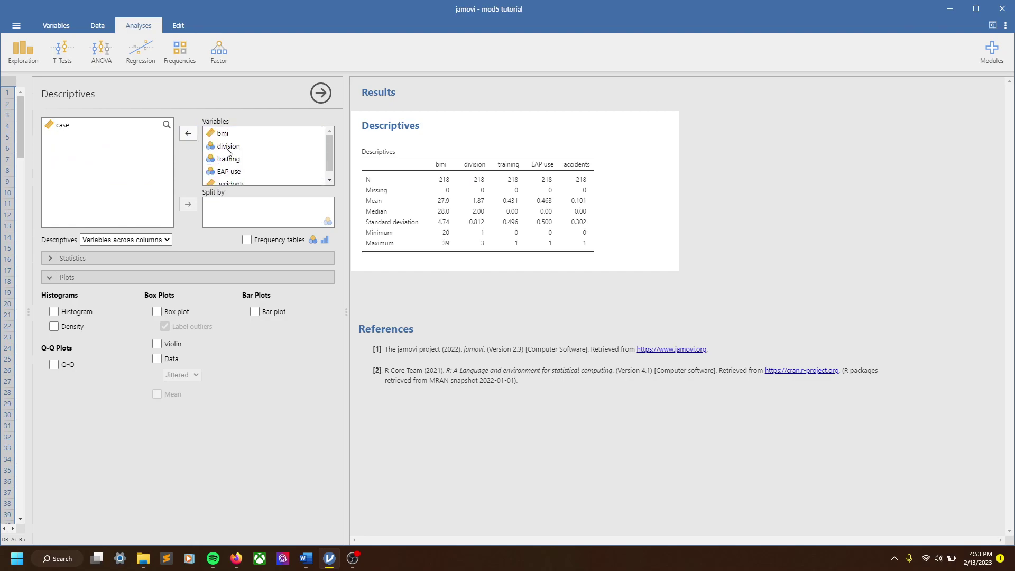
{"action": "left_click", "coordinate": [228, 149]}
{"action": "left_click", "coordinate": [229, 171], "text": "shift"}
{"action": "left_click", "coordinate": [190, 135]}
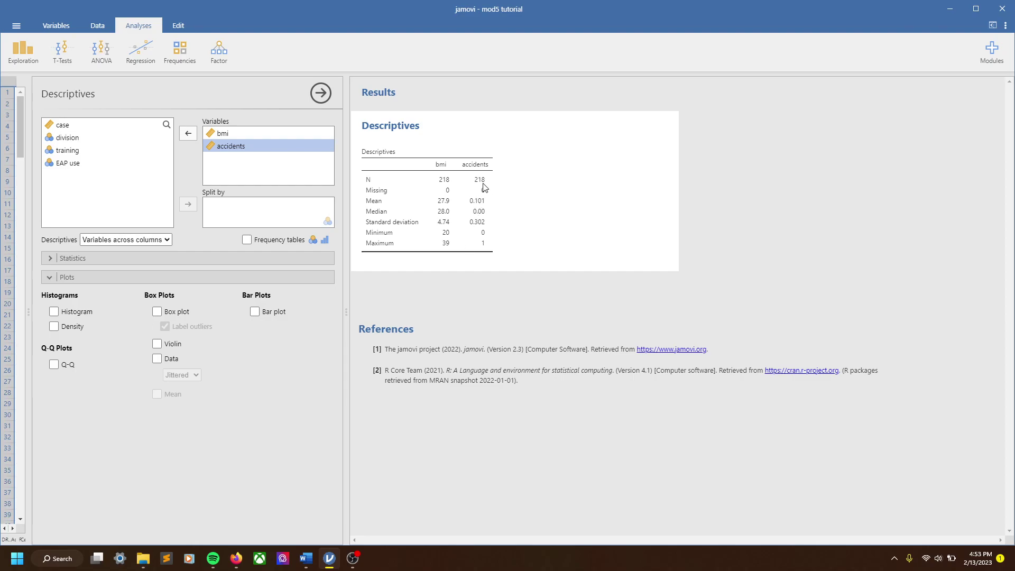
Add variance to the descriptive statistics, and try the skewness option before switching it off again.
{"action": "left_click", "coordinate": [53, 260]}
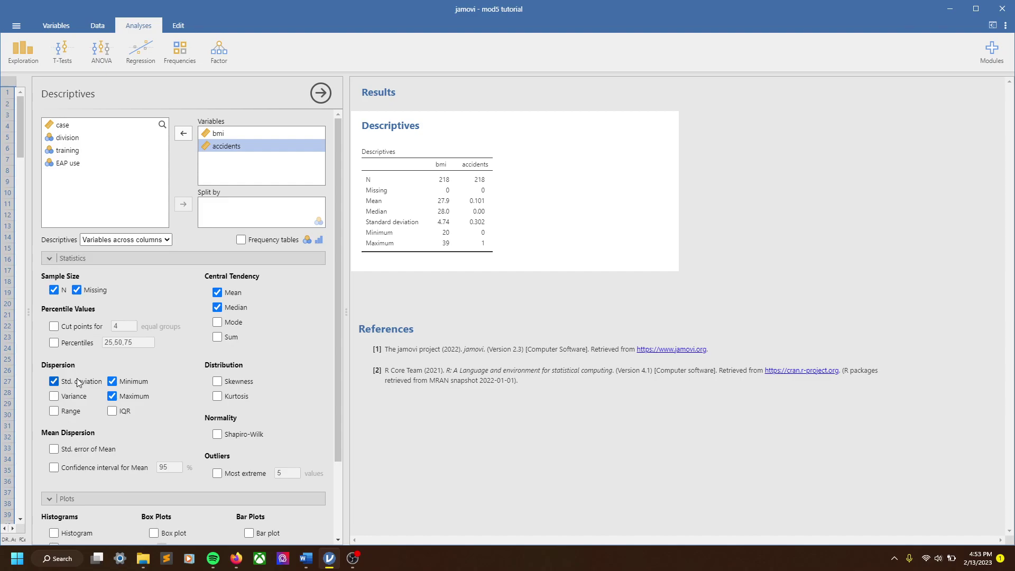
{"action": "left_click", "coordinate": [54, 397]}
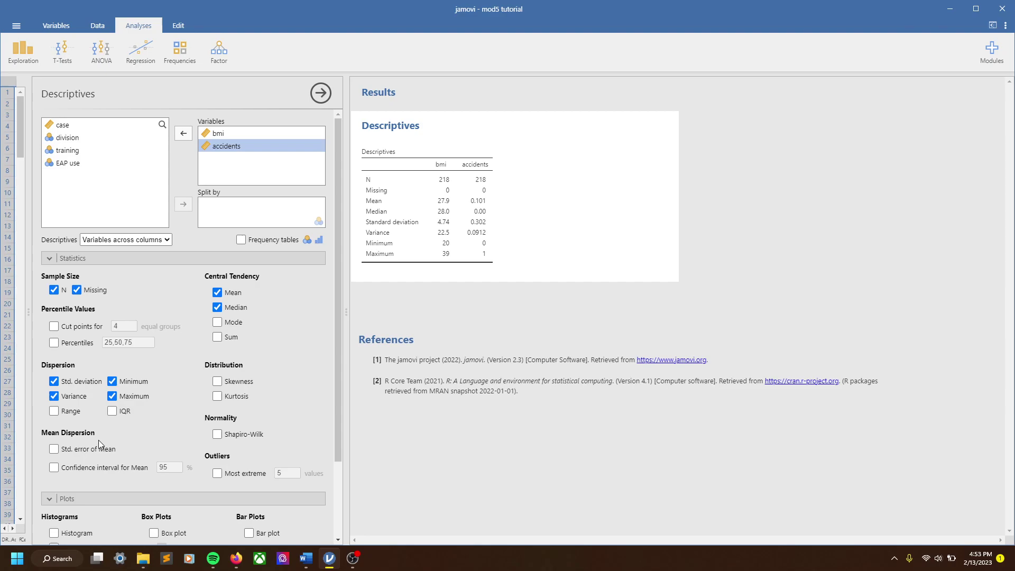
{"action": "left_click", "coordinate": [245, 385]}
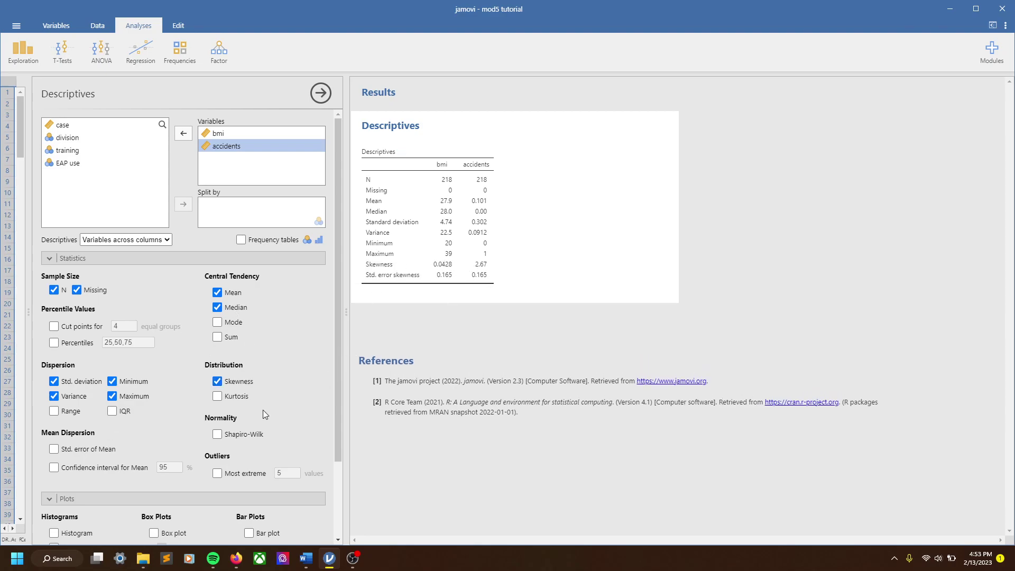
{"action": "left_click", "coordinate": [231, 384]}
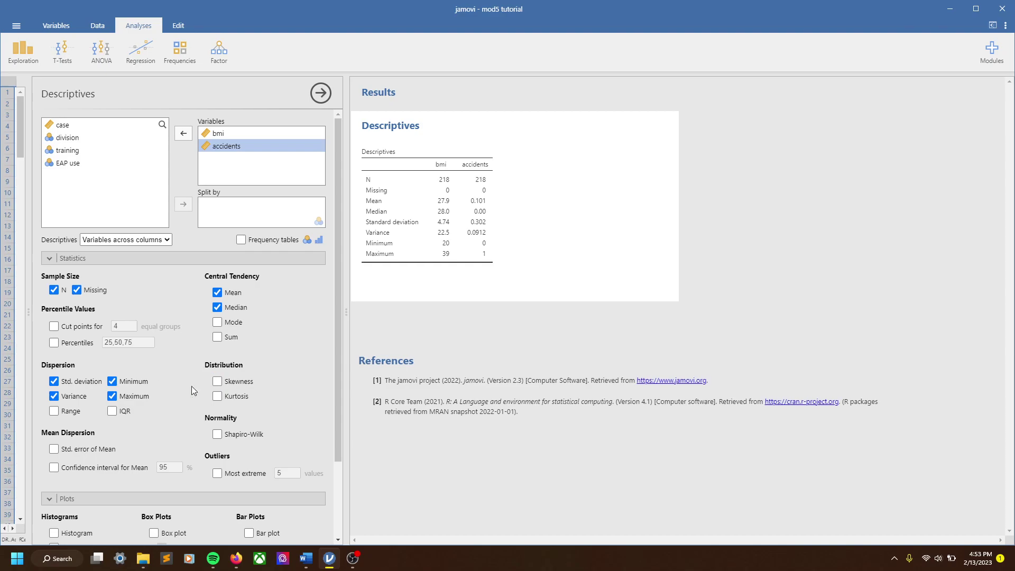
Try percentile cut points for 2 equal groups and turn the option off again.
{"action": "left_click", "coordinate": [68, 327]}
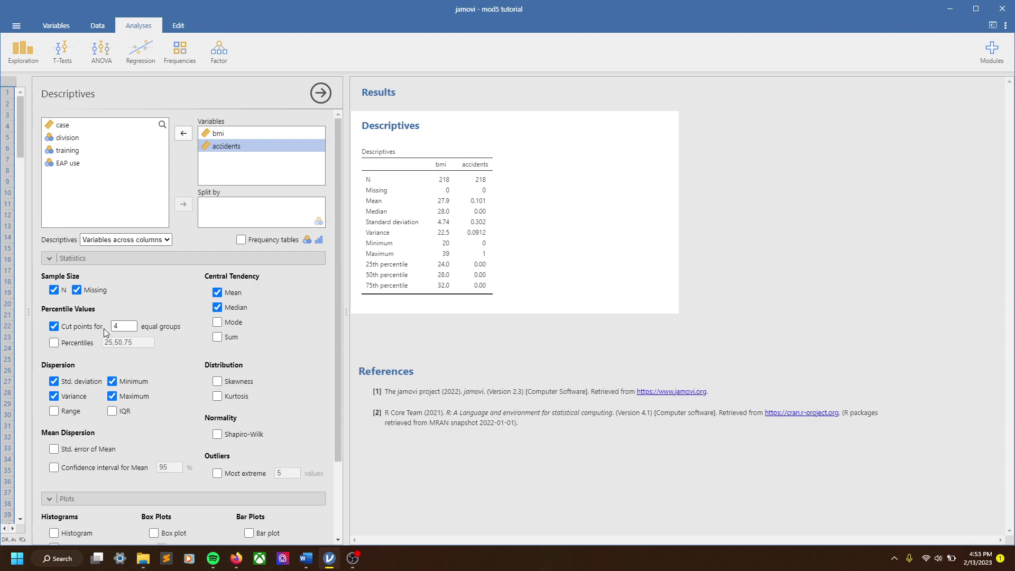
{"action": "double_click", "coordinate": [122, 327]}
{"action": "type", "text": "2"}
{"action": "key", "text": "Return"}
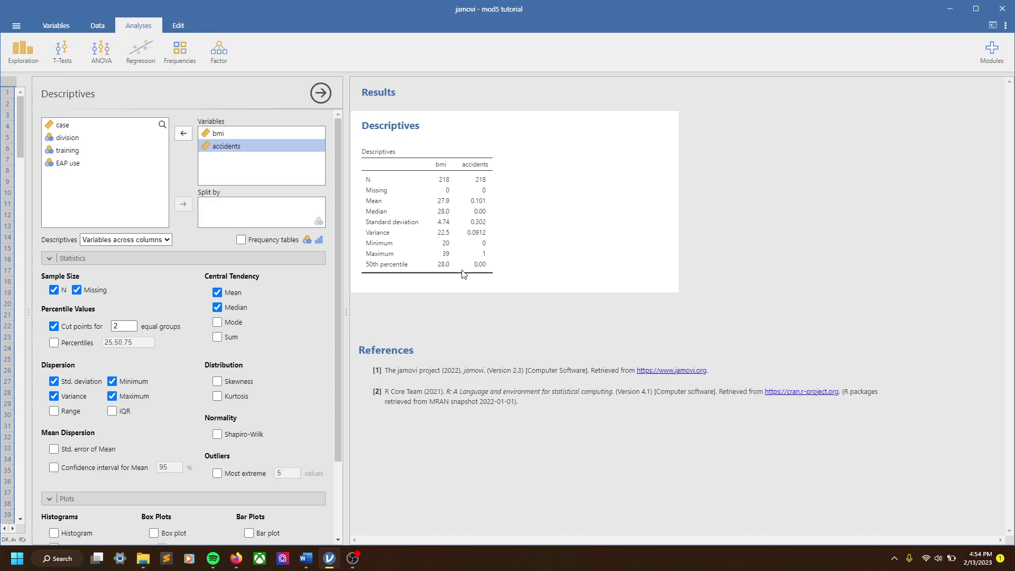
{"action": "left_click", "coordinate": [73, 331]}
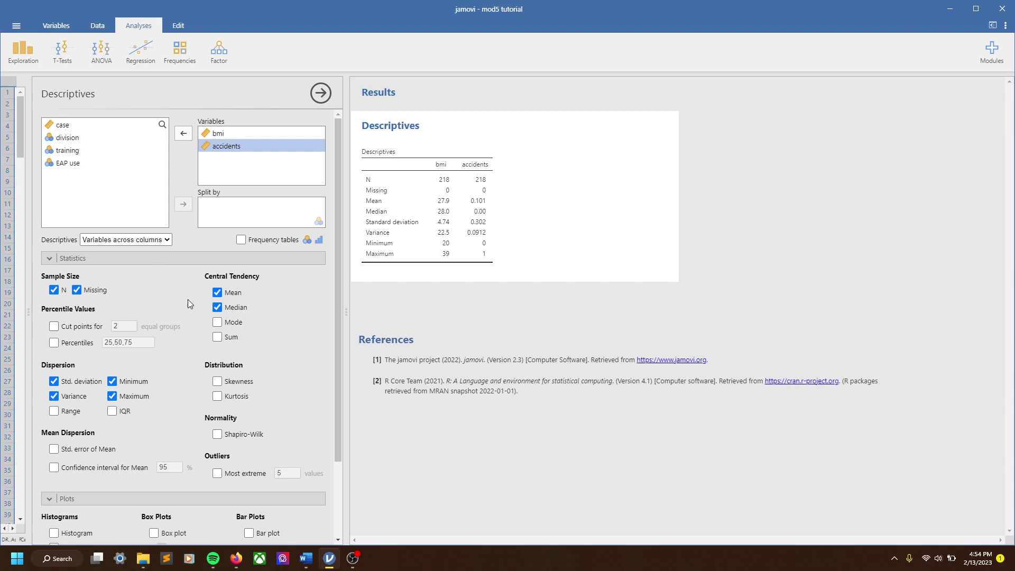
Add the mode to the statistics and include division, training and EAP use in the analysis variables.
{"action": "left_click", "coordinate": [232, 323]}
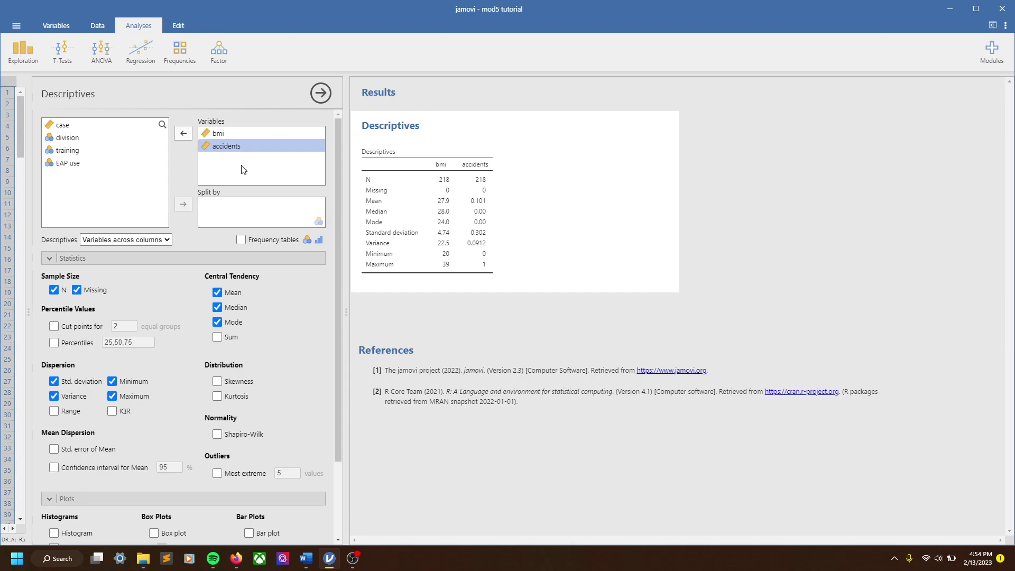
{"action": "left_click", "coordinate": [61, 138]}
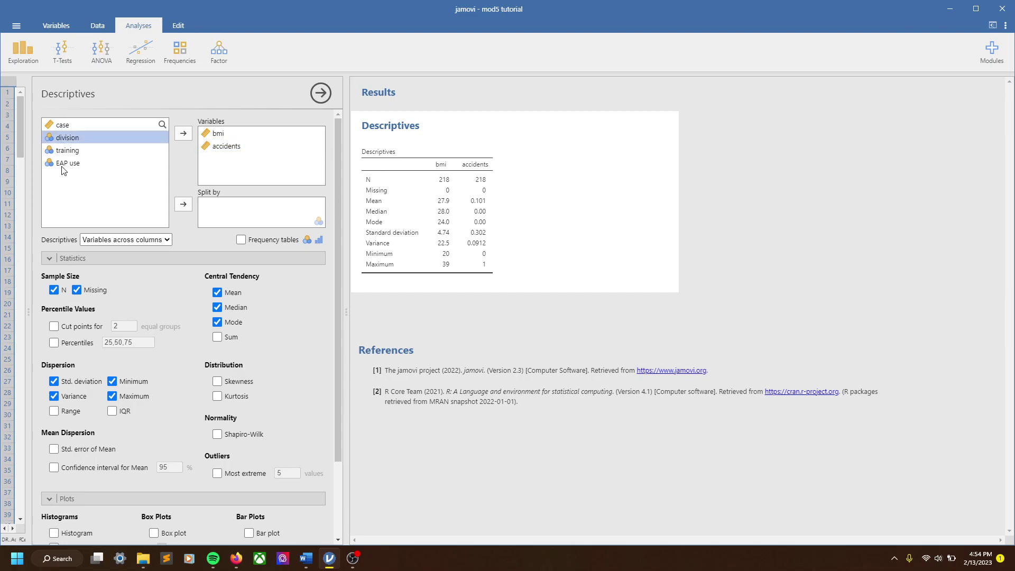
{"action": "left_click", "coordinate": [62, 165], "text": "shift"}
{"action": "left_click", "coordinate": [184, 134]}
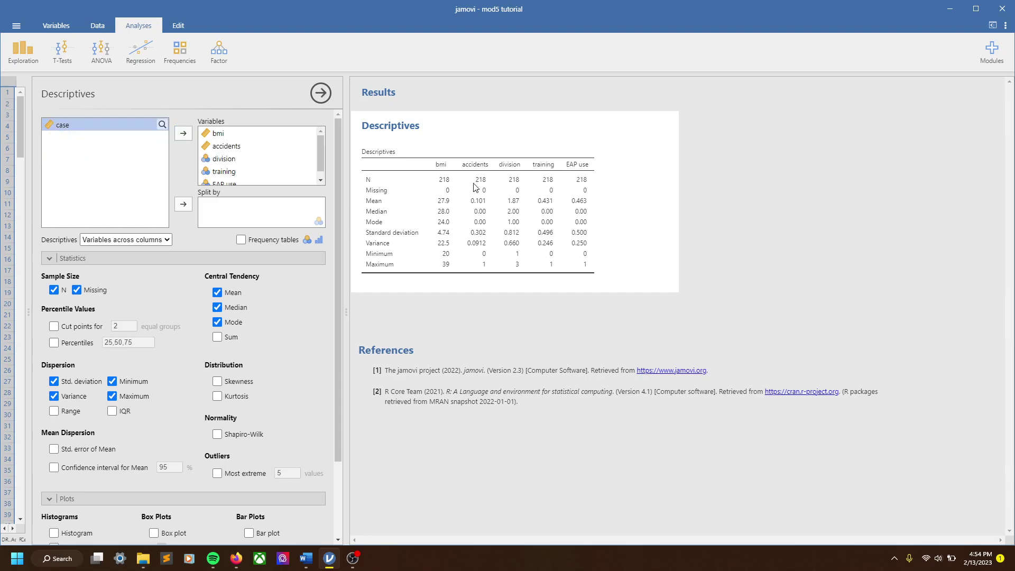
Turn on frequency tables and examine the tables for division, training and EAP use alongside the descriptives.
{"action": "left_click", "coordinate": [271, 241]}
{"action": "scroll", "coordinate": [494, 233], "scroll_direction": "down", "scroll_amount": 3}
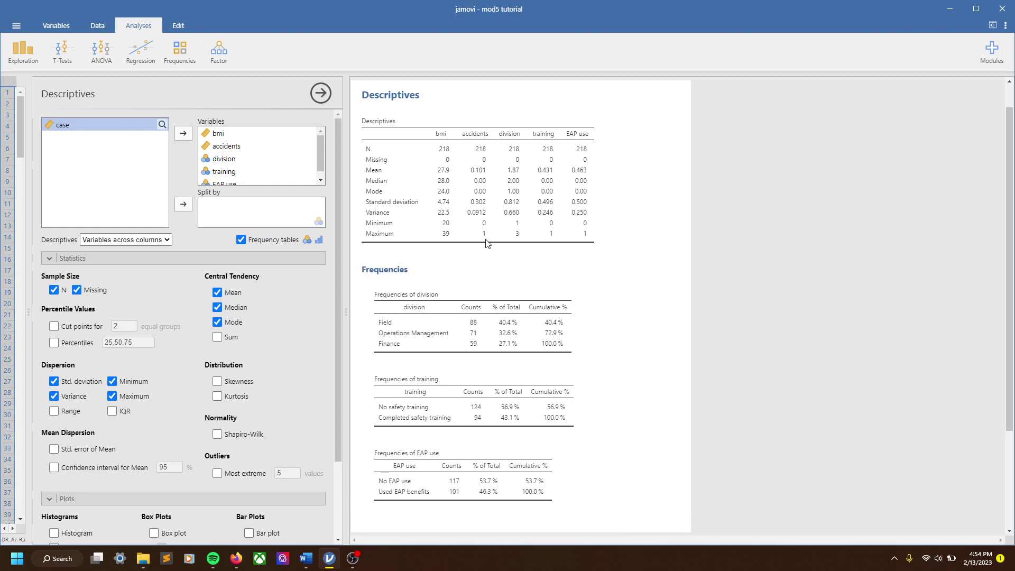
{"action": "scroll", "coordinate": [479, 202], "scroll_direction": "down", "scroll_amount": 2}
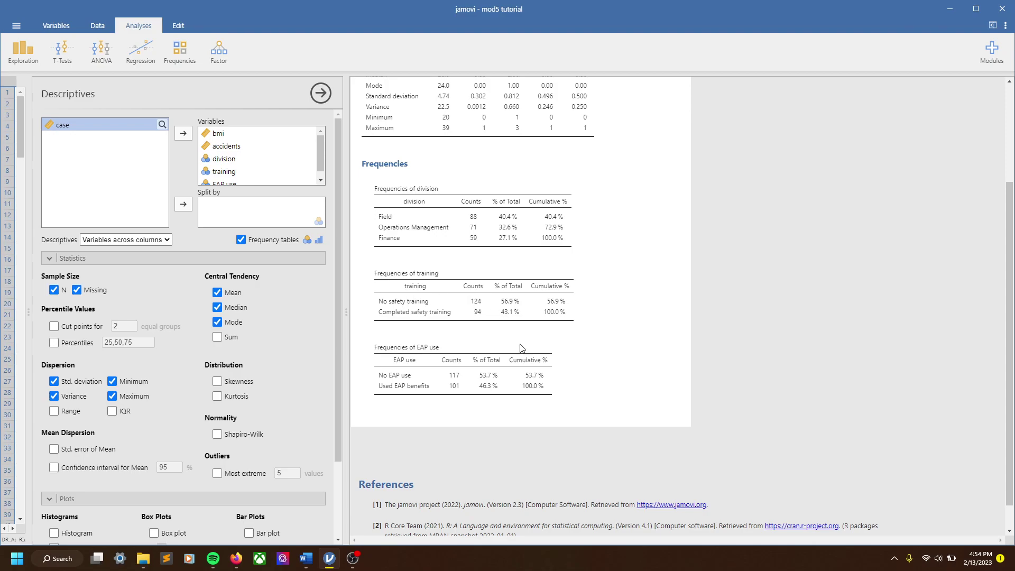
{"action": "scroll", "coordinate": [508, 308], "scroll_direction": "up", "scroll_amount": 1}
{"action": "scroll", "coordinate": [508, 308], "scroll_direction": "up", "scroll_amount": 4}
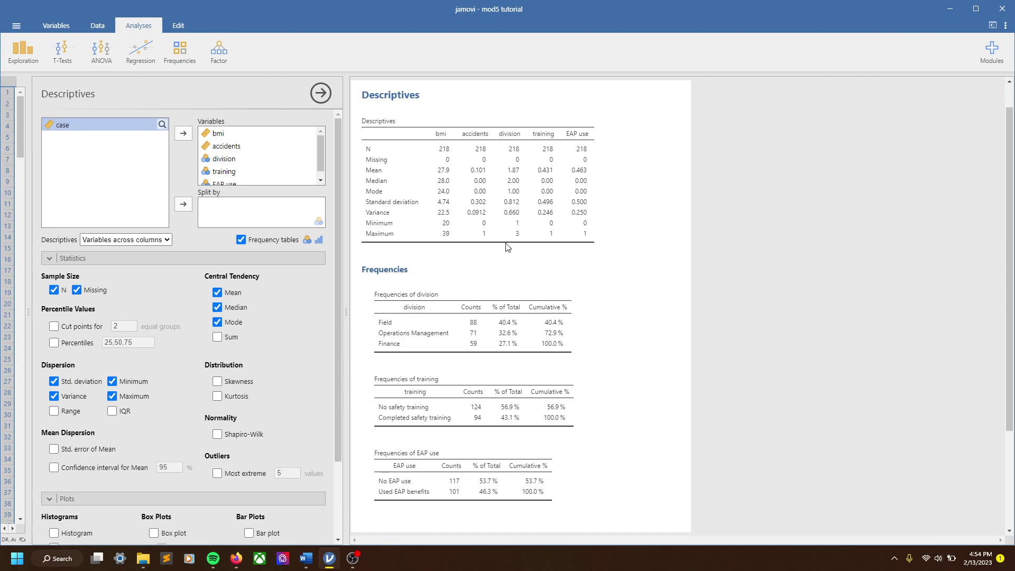
{"action": "scroll", "coordinate": [508, 248], "scroll_direction": "down", "scroll_amount": 2}
{"action": "scroll", "coordinate": [508, 248], "scroll_direction": "up", "scroll_amount": 2}
{"action": "scroll", "coordinate": [529, 281], "scroll_direction": "down", "scroll_amount": 2}
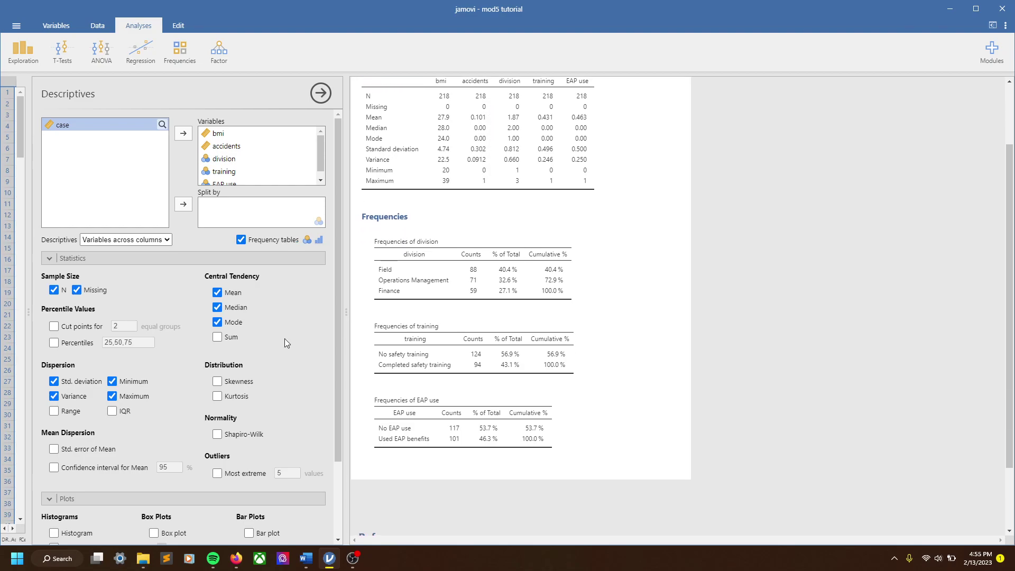
Add the sum to the statistics and check it for each variable in the descriptives table.
{"action": "left_click", "coordinate": [218, 338]}
{"action": "scroll", "coordinate": [487, 277], "scroll_direction": "up", "scroll_amount": 2}
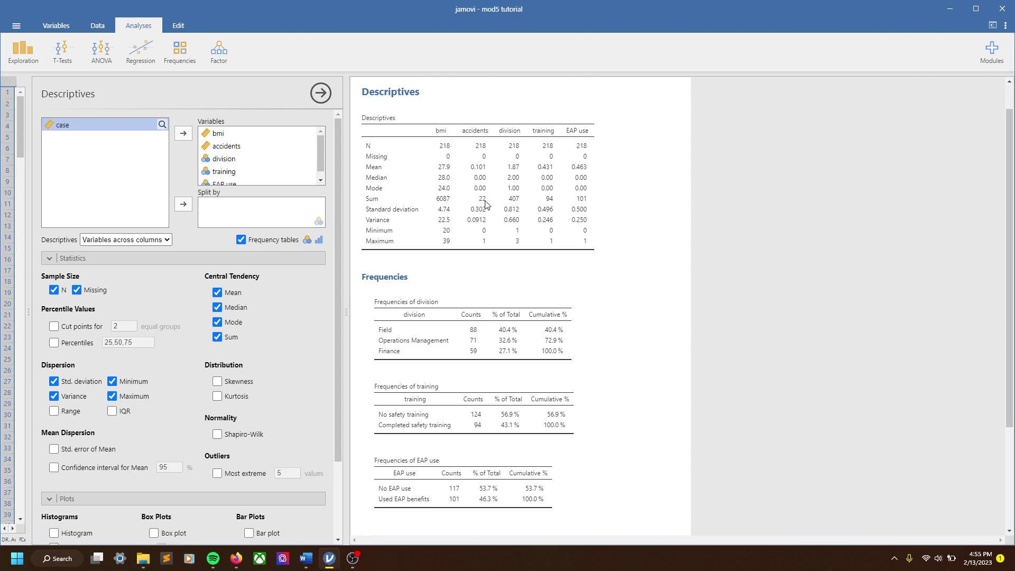
{"action": "scroll", "coordinate": [499, 264], "scroll_direction": "down", "scroll_amount": 1}
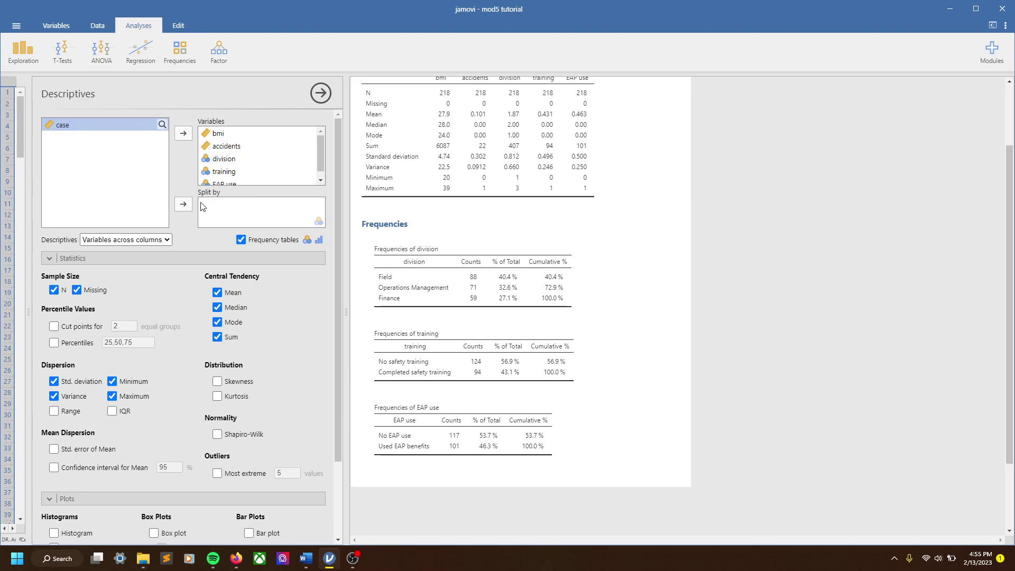
Remove division, training, EAP use and bmi from the analysis variables, keeping only accidents.
{"action": "left_click", "coordinate": [225, 158]}
{"action": "scroll", "coordinate": [232, 175], "scroll_direction": "down", "scroll_amount": 1}
{"action": "left_click", "coordinate": [229, 179], "text": "shift"}
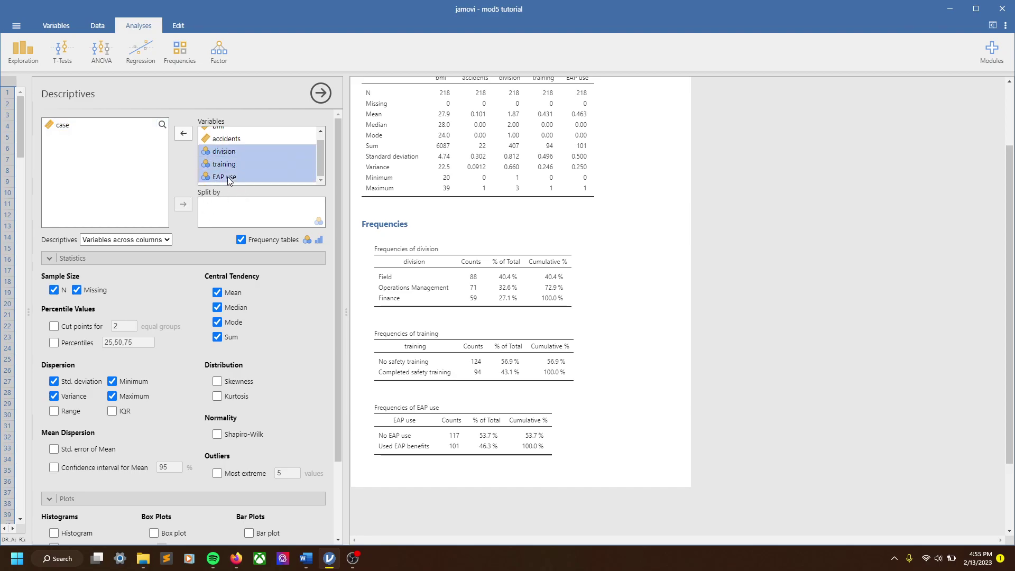
{"action": "left_click", "coordinate": [183, 134]}
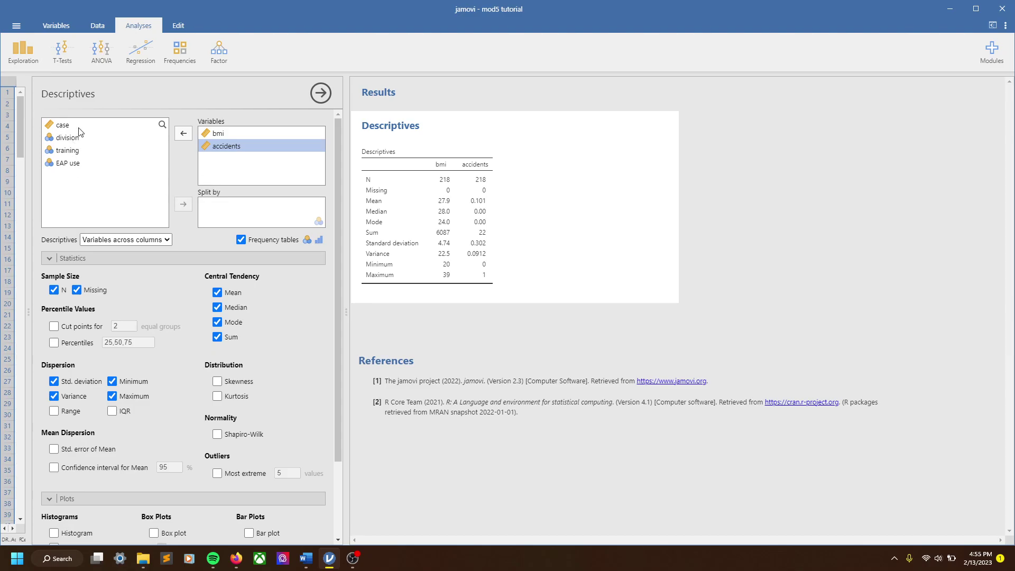
{"action": "left_click", "coordinate": [231, 132]}
{"action": "left_click", "coordinate": [184, 133]}
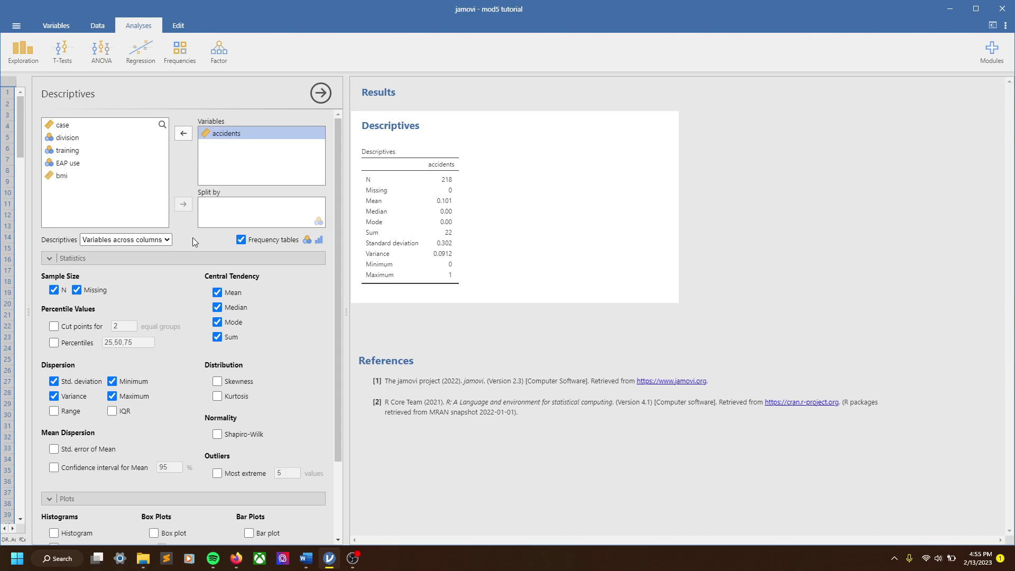
Split accidents by training with only N and sum as statistics, and add a bar plot of the groups.
{"action": "left_click", "coordinate": [68, 152]}
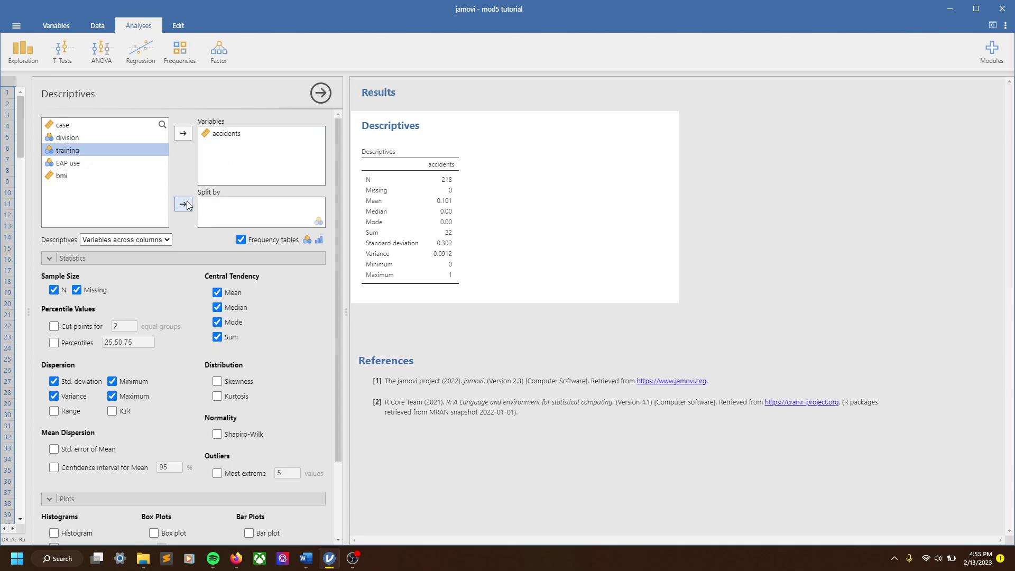
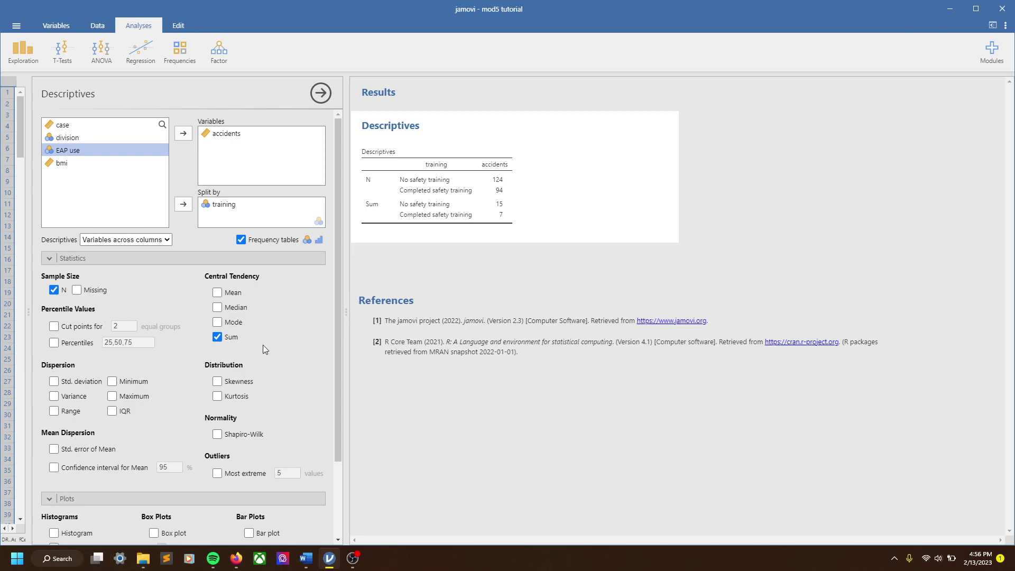
{"action": "scroll", "coordinate": [264, 349], "scroll_direction": "down", "scroll_amount": 1}
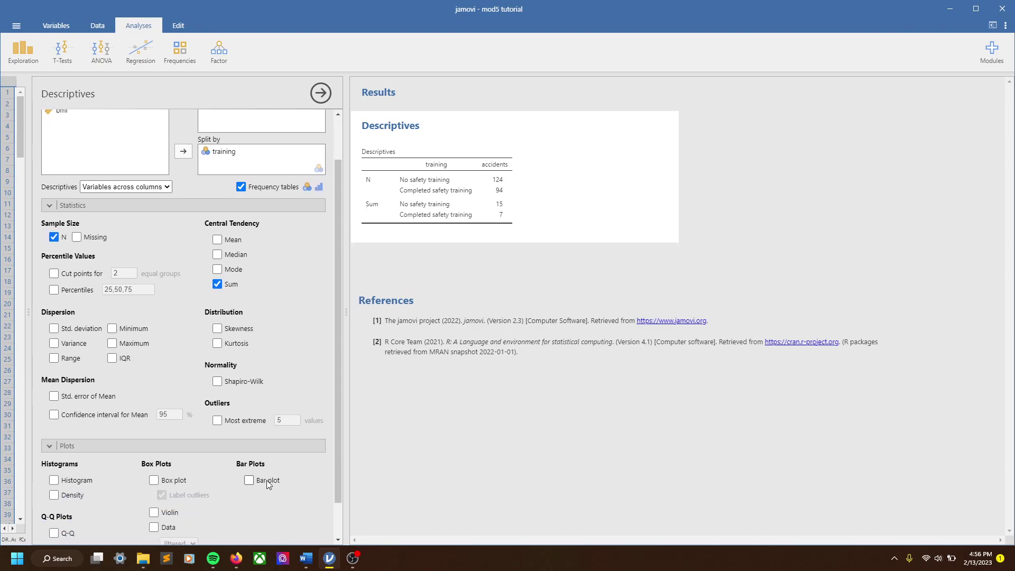
{"action": "left_click", "coordinate": [248, 480]}
{"action": "scroll", "coordinate": [489, 308], "scroll_direction": "down", "scroll_amount": 1}
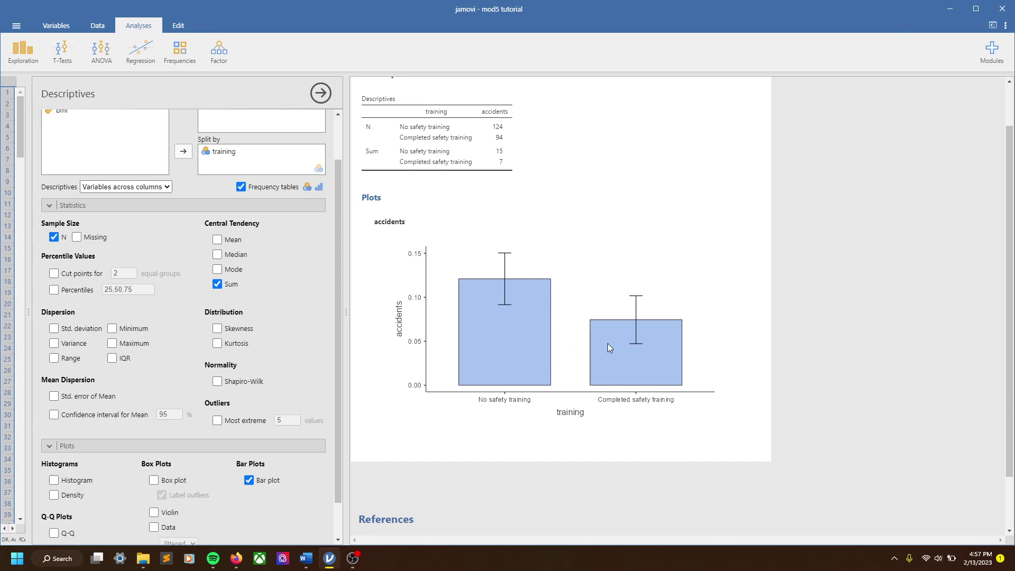
{"action": "scroll", "coordinate": [498, 318], "scroll_direction": "up", "scroll_amount": 2}
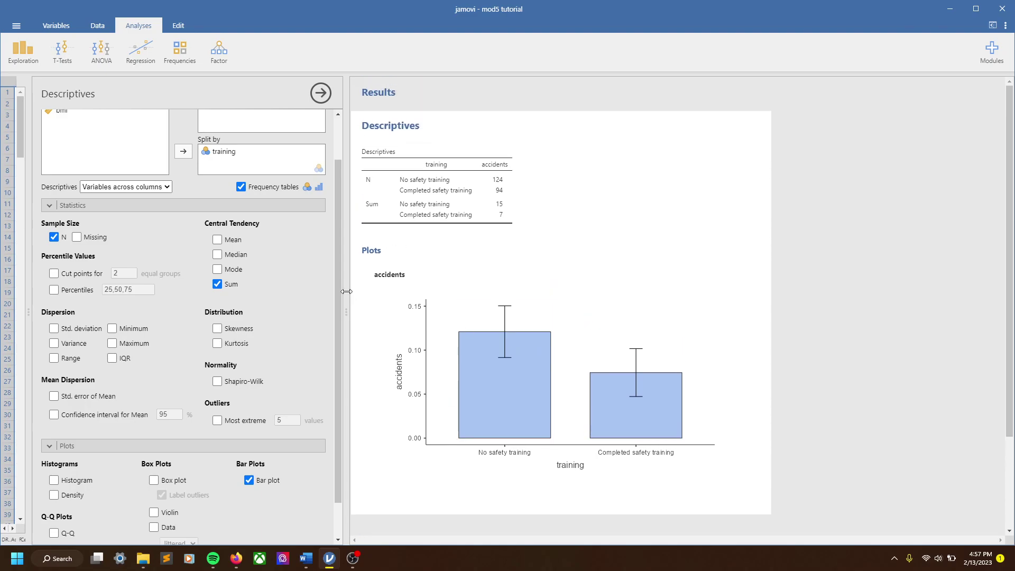
{"action": "scroll", "coordinate": [276, 299], "scroll_direction": "up", "scroll_amount": 2}
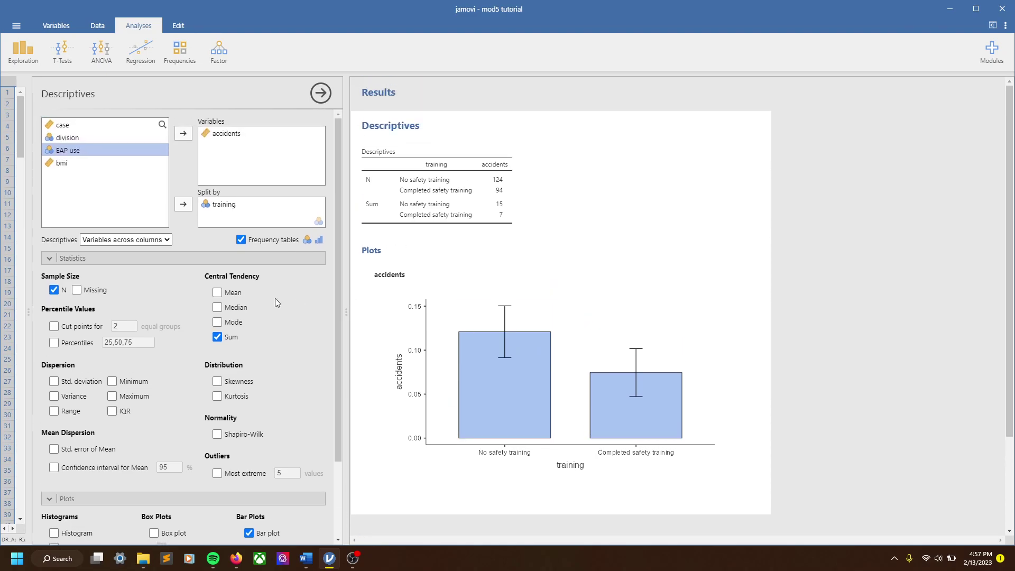
Replace training with division as the split variable for accidents and examine the table and bar plot.
{"action": "left_click", "coordinate": [232, 206]}
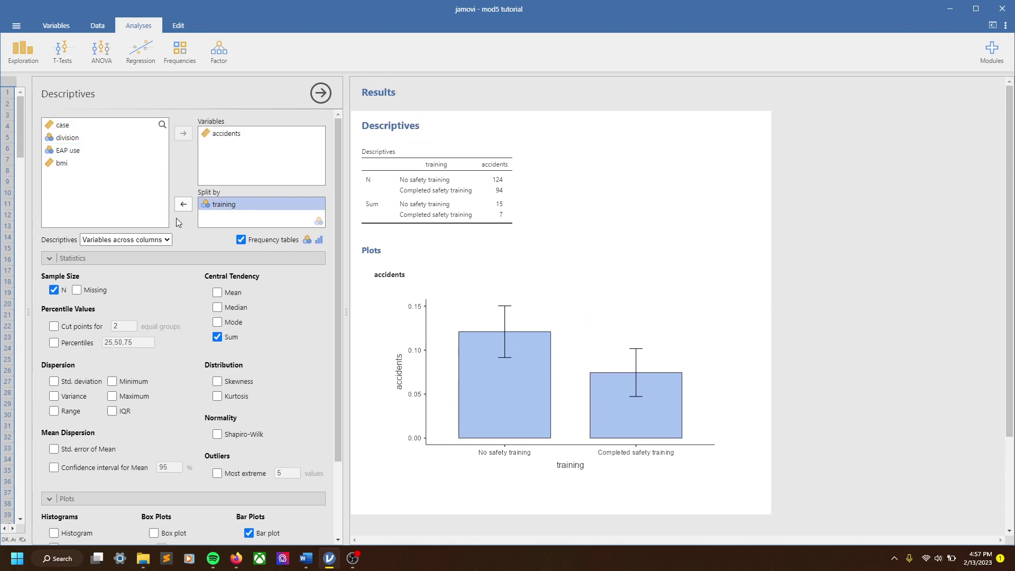
{"action": "left_click", "coordinate": [191, 209]}
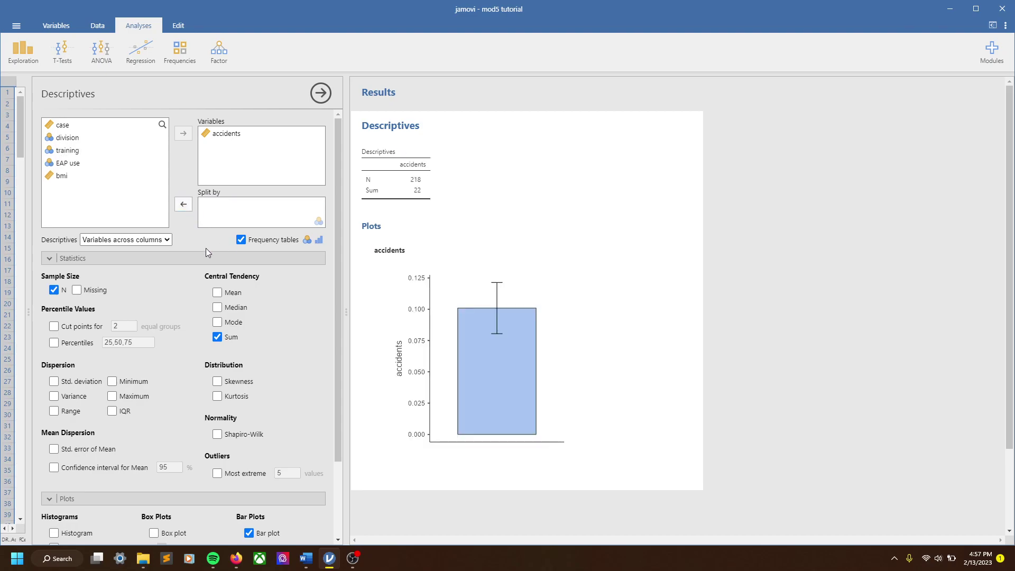
{"action": "left_click", "coordinate": [58, 178]}
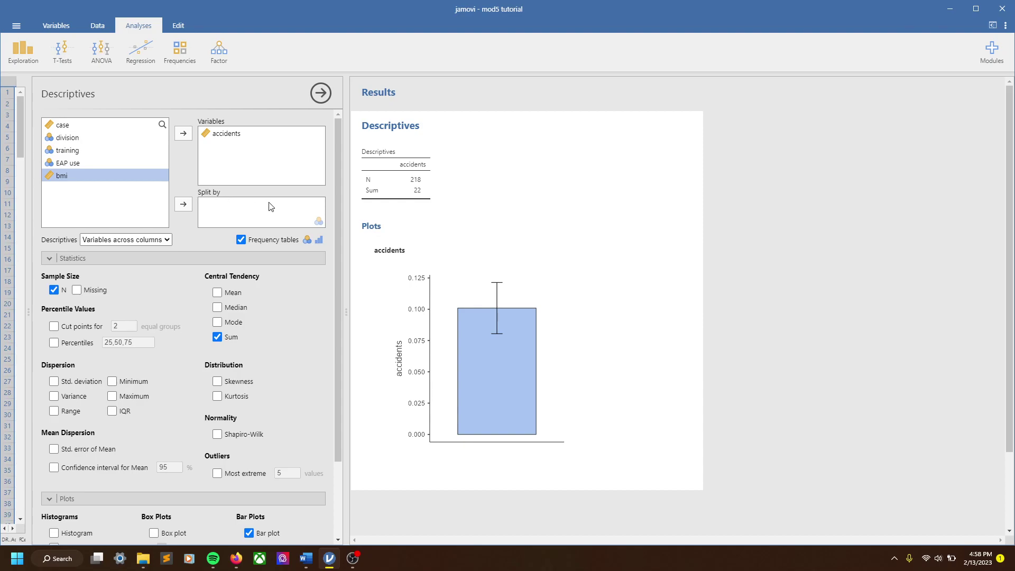
{"action": "left_click", "coordinate": [74, 140]}
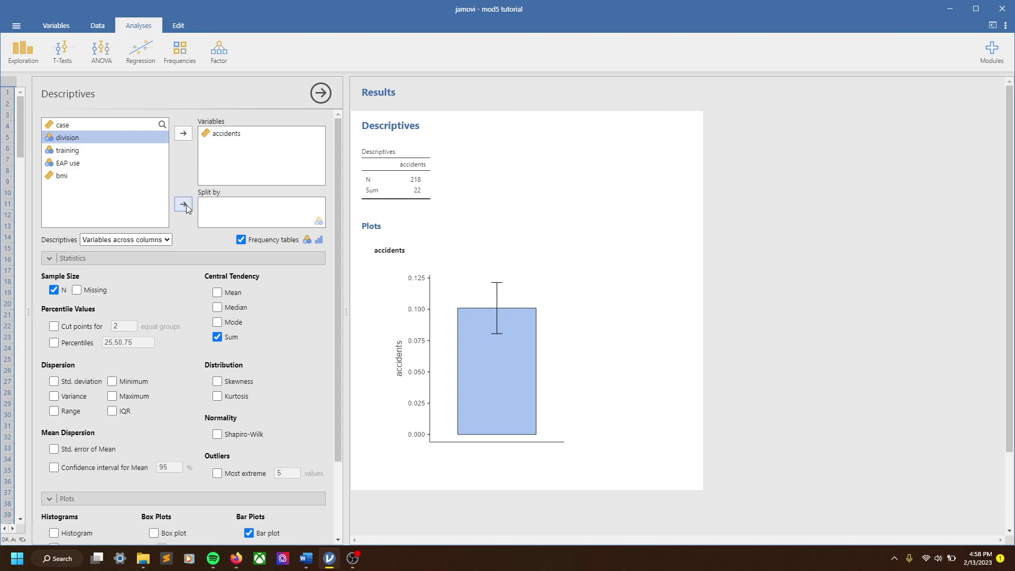
{"action": "left_click", "coordinate": [183, 204]}
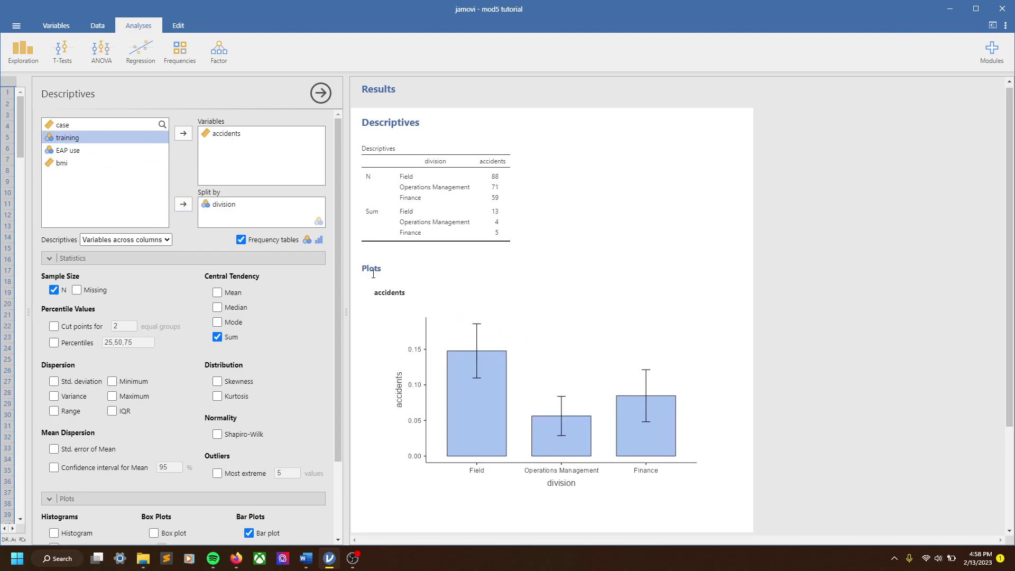
{"action": "scroll", "coordinate": [577, 252], "scroll_direction": "down", "scroll_amount": 1}
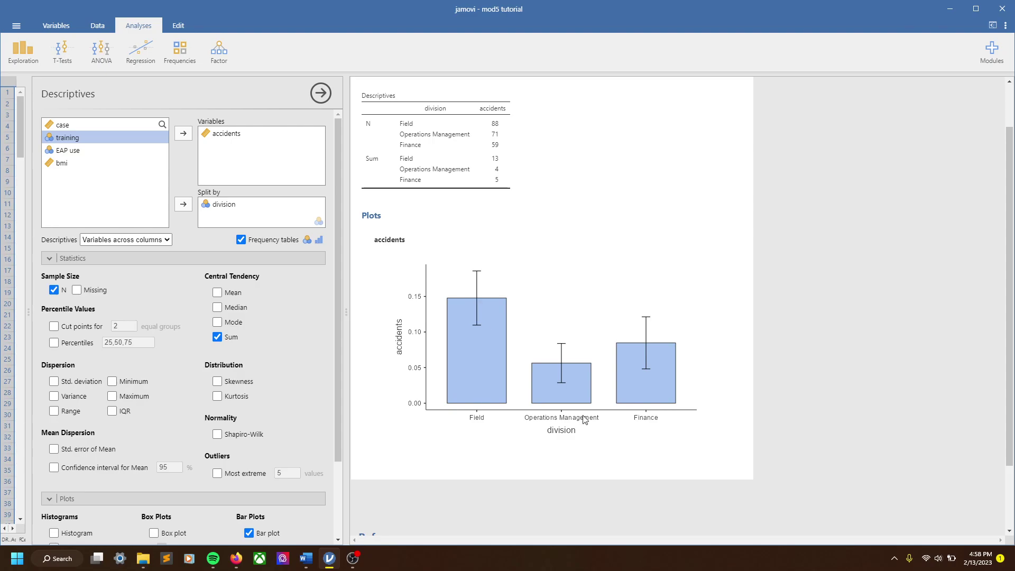
{"action": "scroll", "coordinate": [285, 369], "scroll_direction": "down", "scroll_amount": 3}
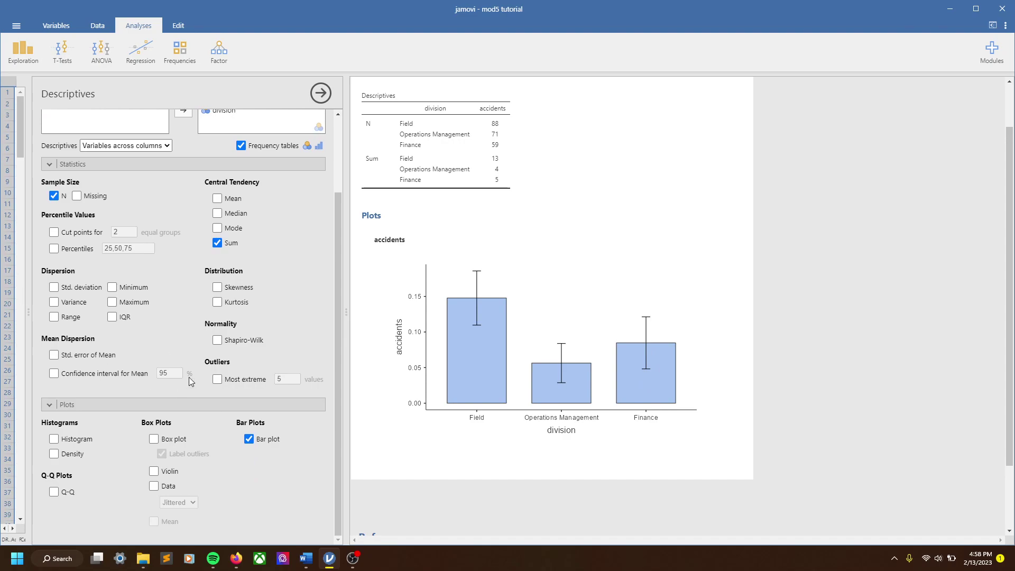
{"action": "scroll", "coordinate": [301, 323], "scroll_direction": "up", "scroll_amount": 3}
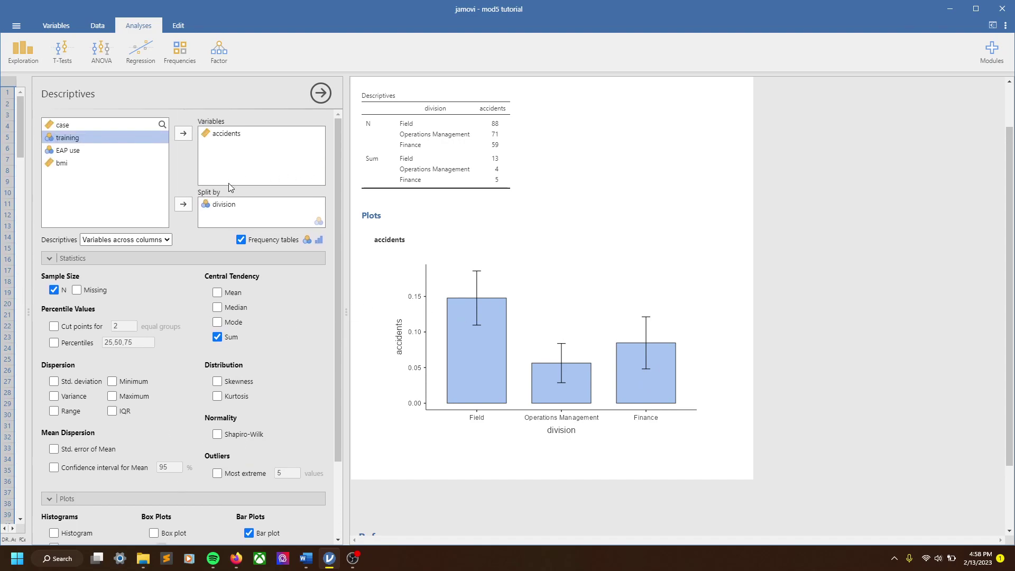
Remove division from the split and accidents from the analysis variables.
{"action": "left_click", "coordinate": [229, 205]}
{"action": "left_click", "coordinate": [183, 204]}
{"action": "left_click", "coordinate": [215, 163]}
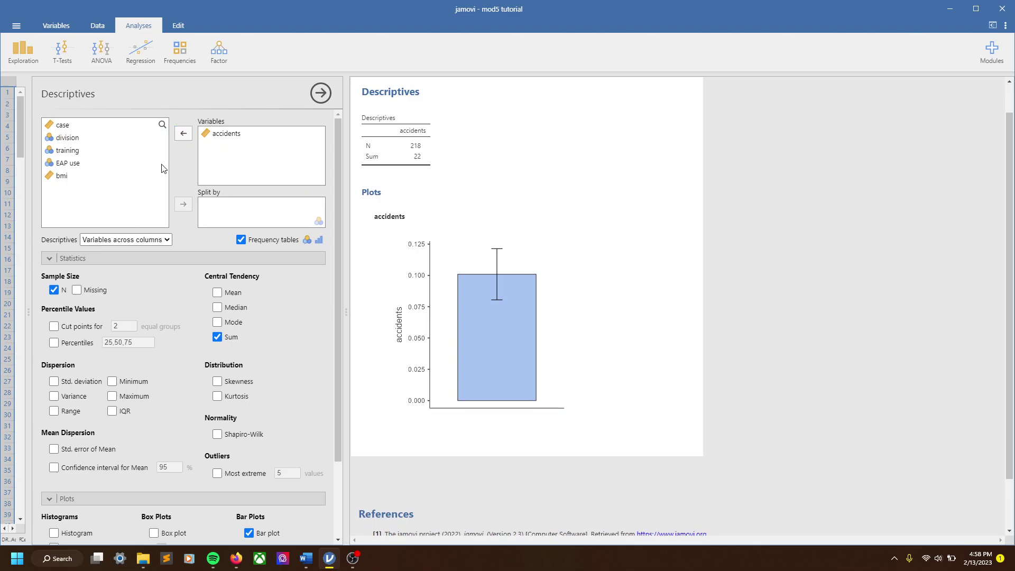
{"action": "left_click", "coordinate": [225, 136]}
{"action": "left_click", "coordinate": [177, 137]}
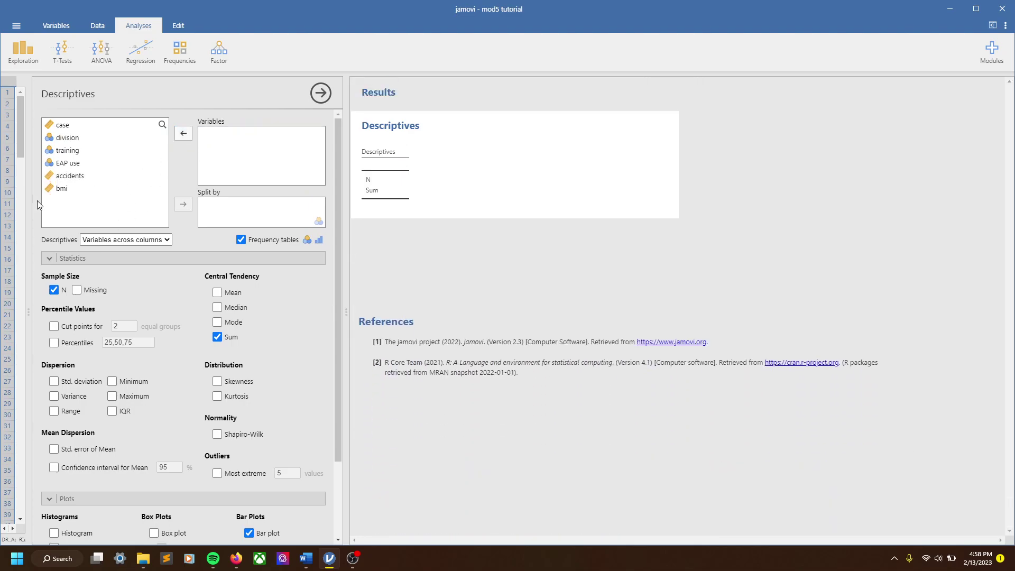
Add bmi as the analysis variable and split it by training.
{"action": "left_click", "coordinate": [61, 188]}
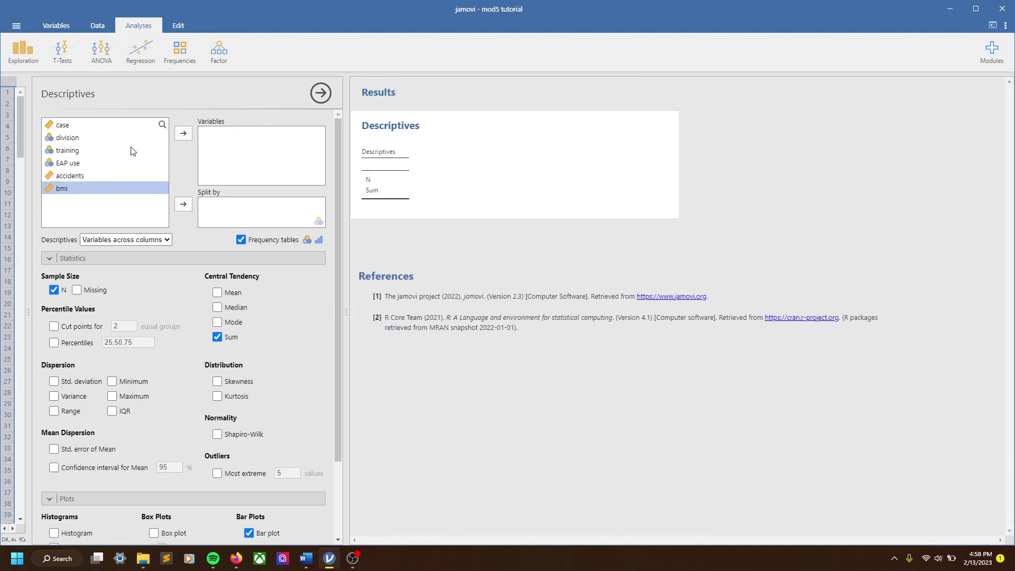
{"action": "left_click", "coordinate": [183, 133]}
{"action": "left_click", "coordinate": [85, 150]}
{"action": "left_click", "coordinate": [183, 205]}
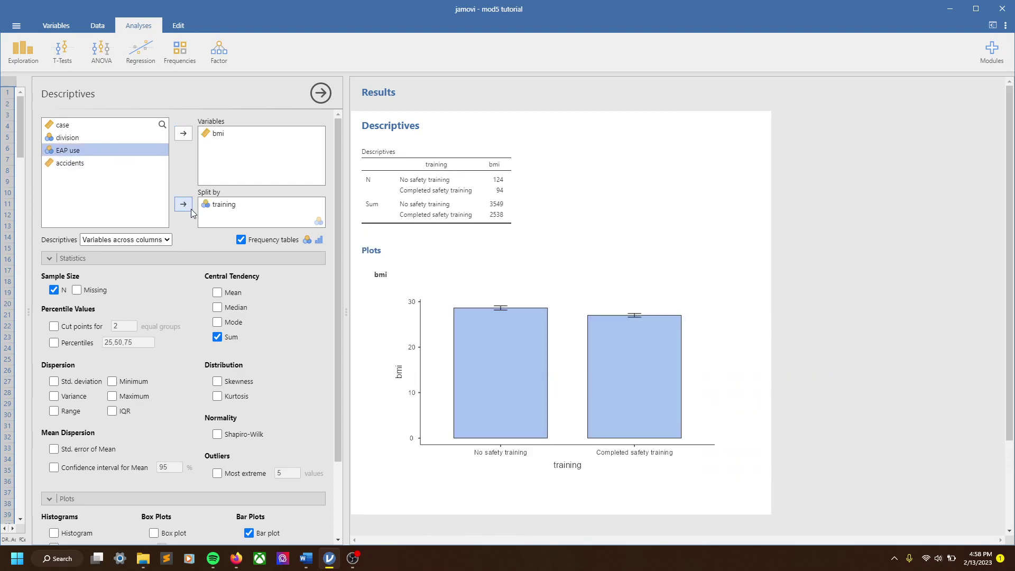
Replace training with division as the split variable for bmi.
{"action": "left_click", "coordinate": [224, 204]}
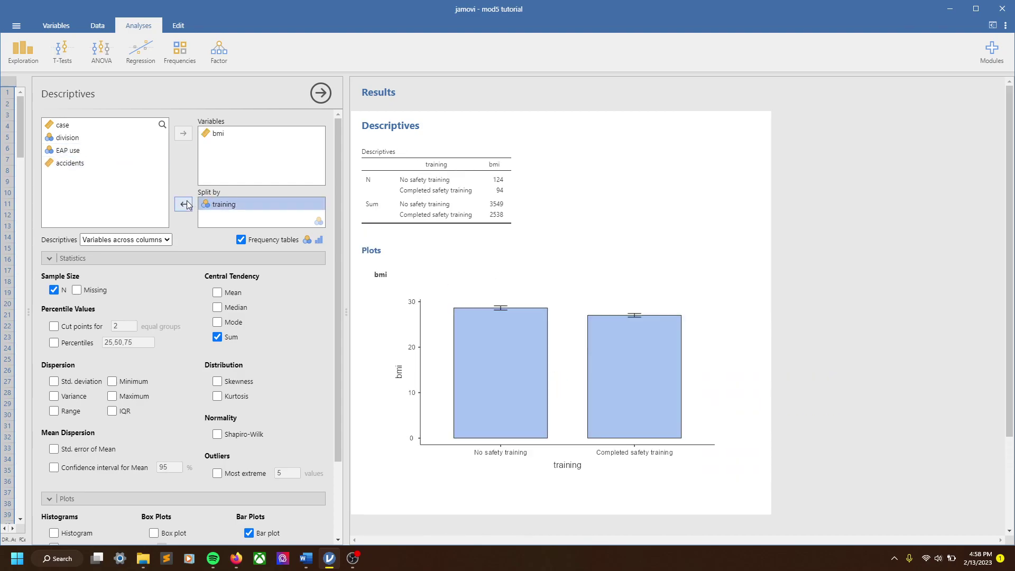
{"action": "left_click", "coordinate": [183, 204]}
{"action": "left_click", "coordinate": [80, 141]}
{"action": "left_click", "coordinate": [184, 204]}
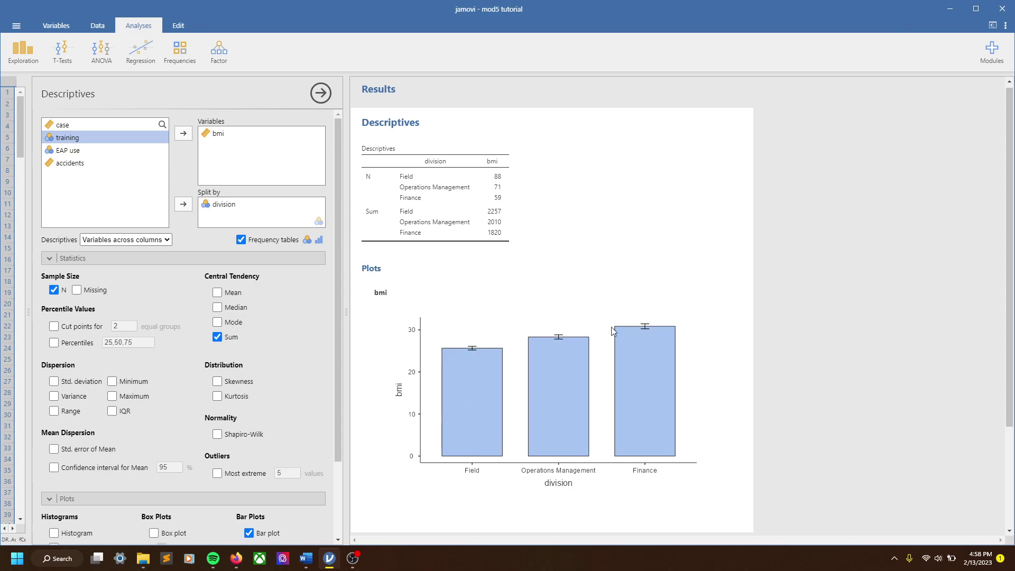
Split bmi by EAP use instead of division and add the mean to the statistics.
{"action": "left_click", "coordinate": [204, 206]}
{"action": "left_click", "coordinate": [183, 206]}
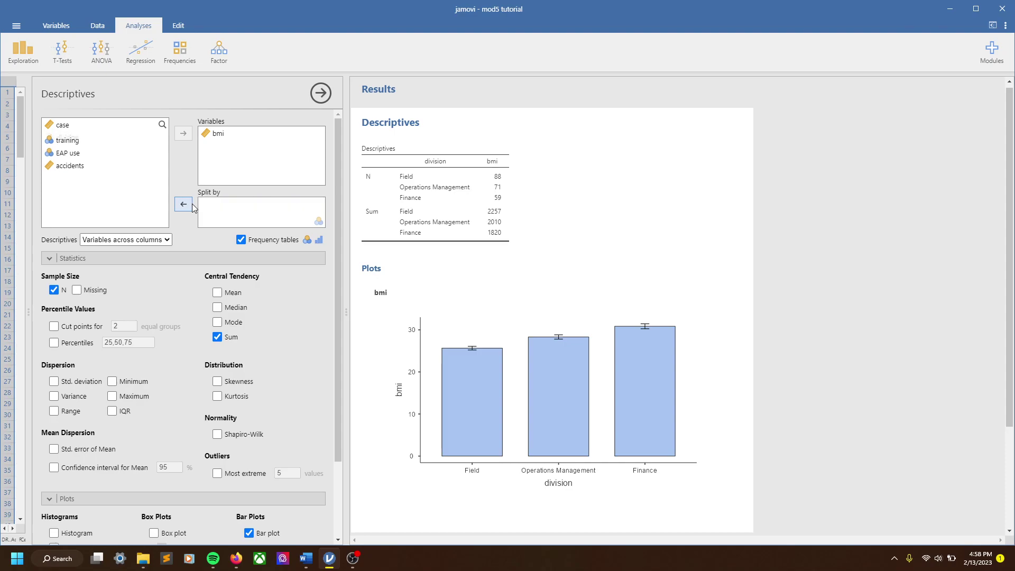
{"action": "left_click", "coordinate": [184, 206]}
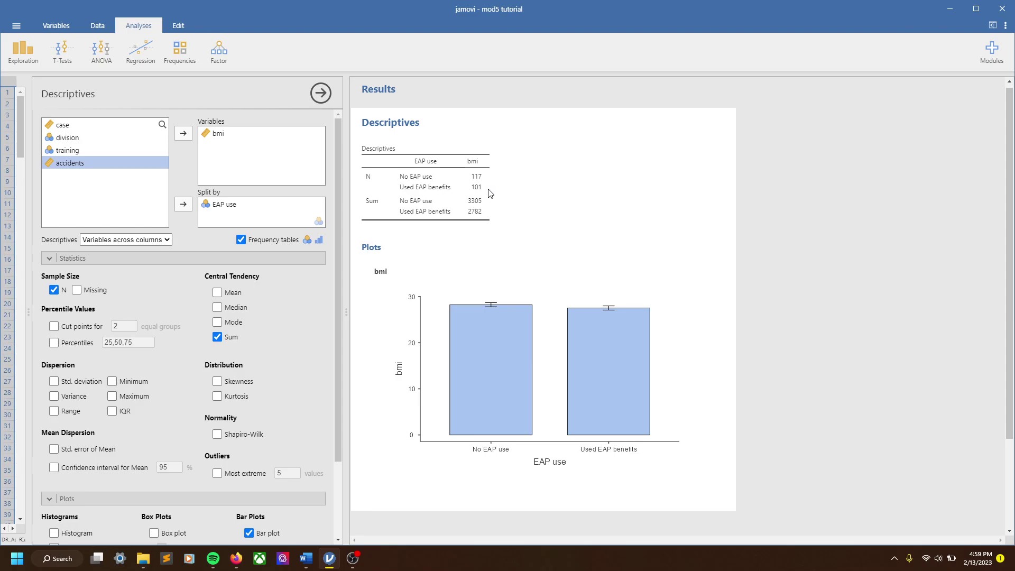
{"action": "left_click", "coordinate": [230, 291]}
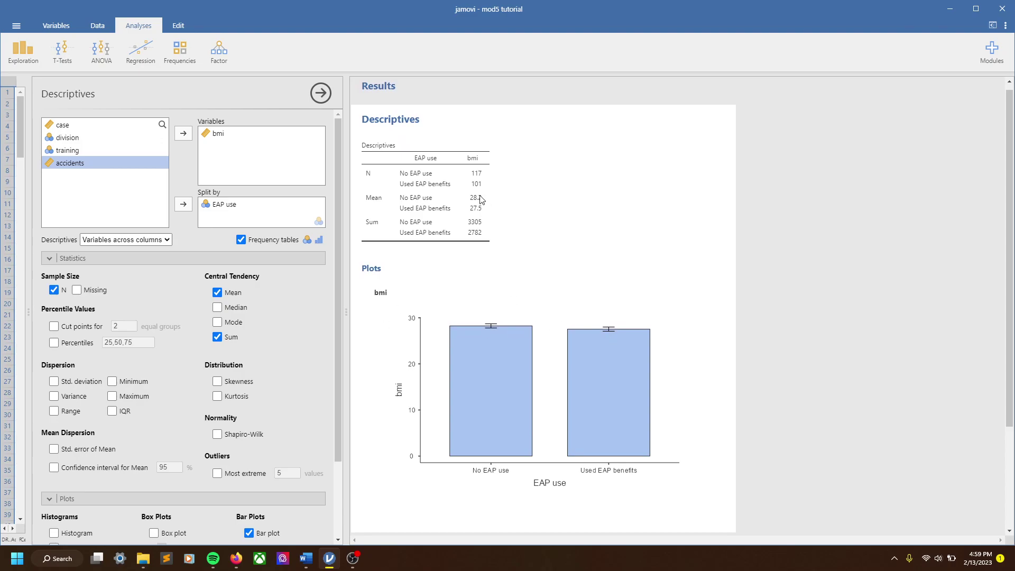
Replace EAP use with division as the split variable for bmi, with the mean included.
{"action": "left_click", "coordinate": [232, 204]}
{"action": "left_click", "coordinate": [184, 204]}
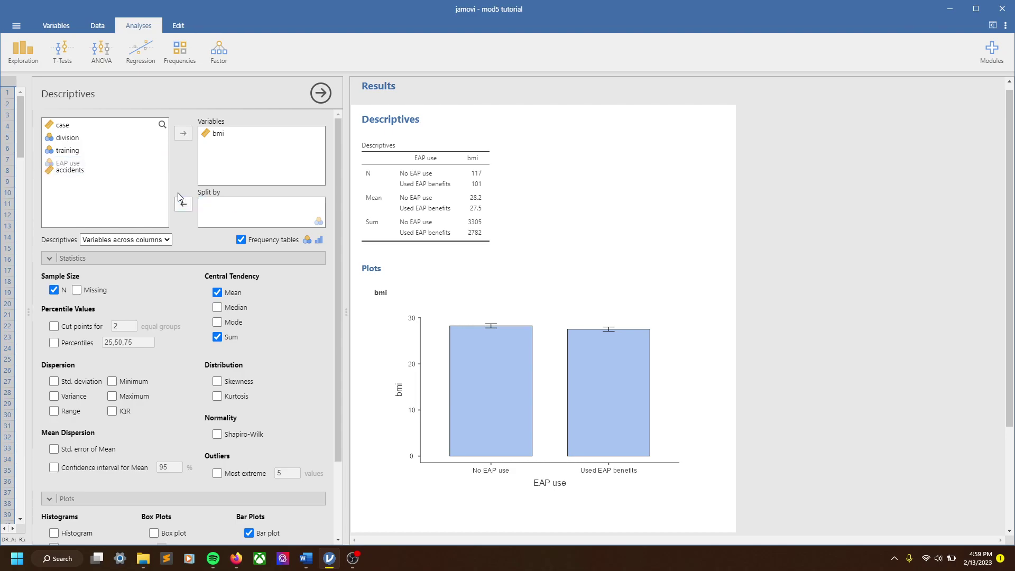
{"action": "left_click", "coordinate": [71, 138]}
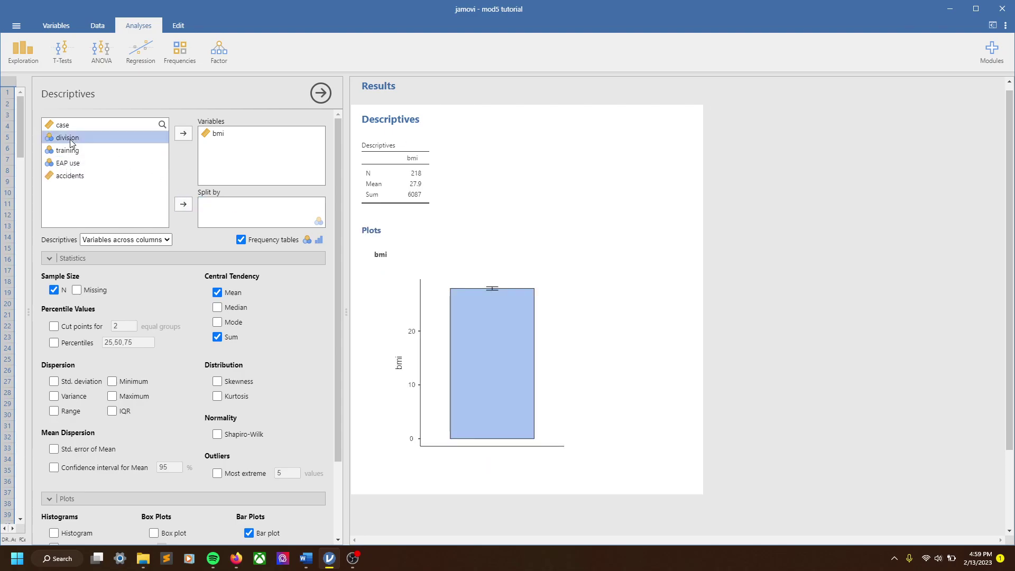
{"action": "left_click", "coordinate": [183, 203]}
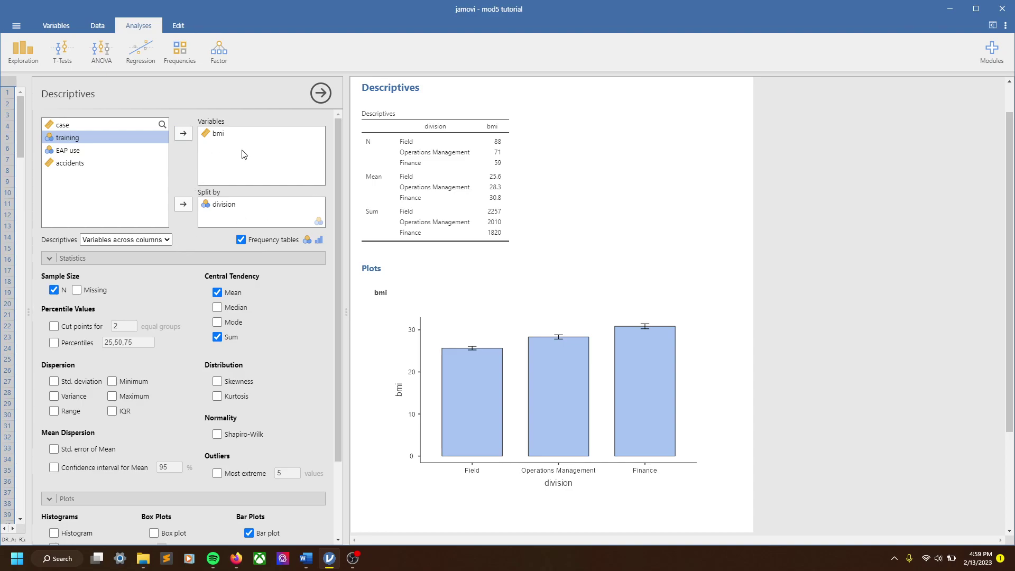
Examine the bmi descriptives and the bar plot for each division, and review the available statistics and plot options.
{"action": "scroll", "coordinate": [565, 300], "scroll_direction": "down", "scroll_amount": 1}
{"action": "scroll", "coordinate": [554, 303], "scroll_direction": "down", "scroll_amount": 5}
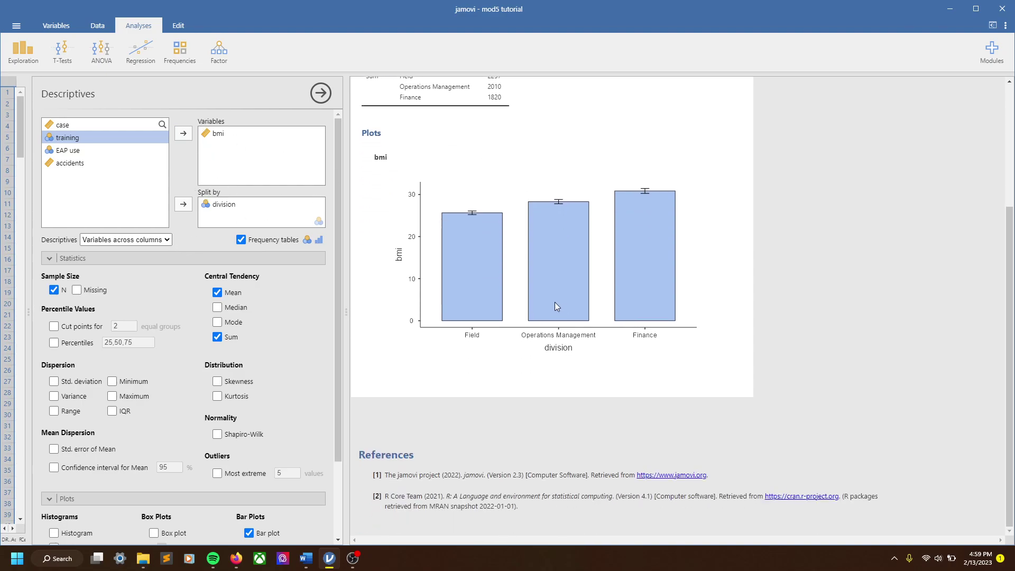
{"action": "scroll", "coordinate": [623, 298], "scroll_direction": "up", "scroll_amount": 4}
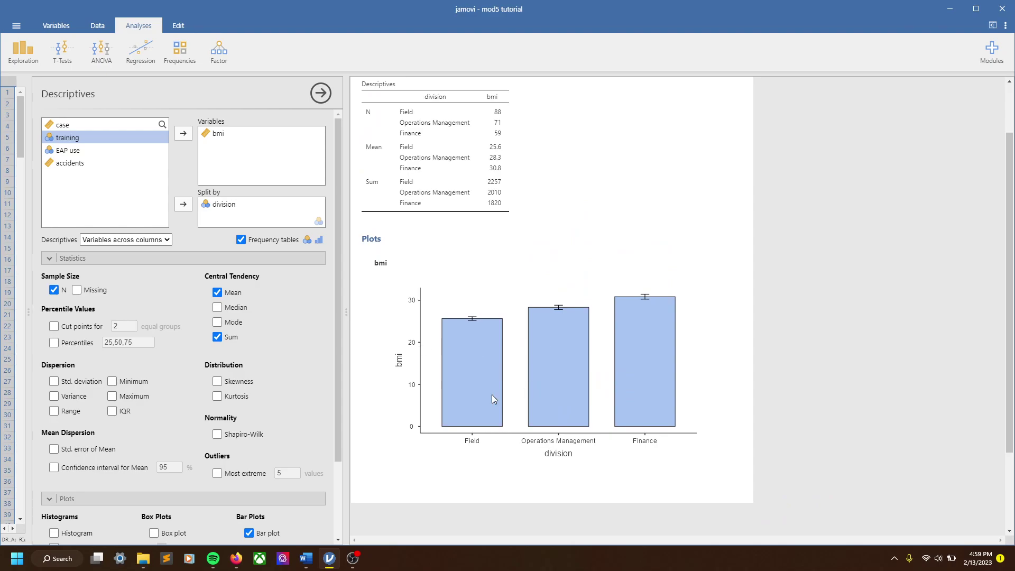
{"action": "scroll", "coordinate": [296, 380], "scroll_direction": "down", "scroll_amount": 2}
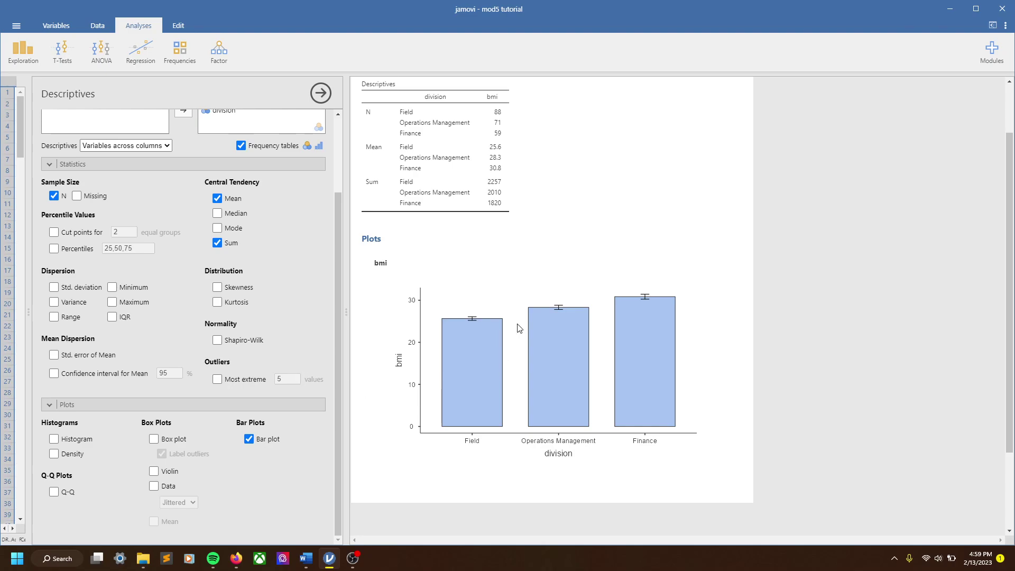
{"action": "scroll", "coordinate": [598, 324], "scroll_direction": "up", "scroll_amount": 1}
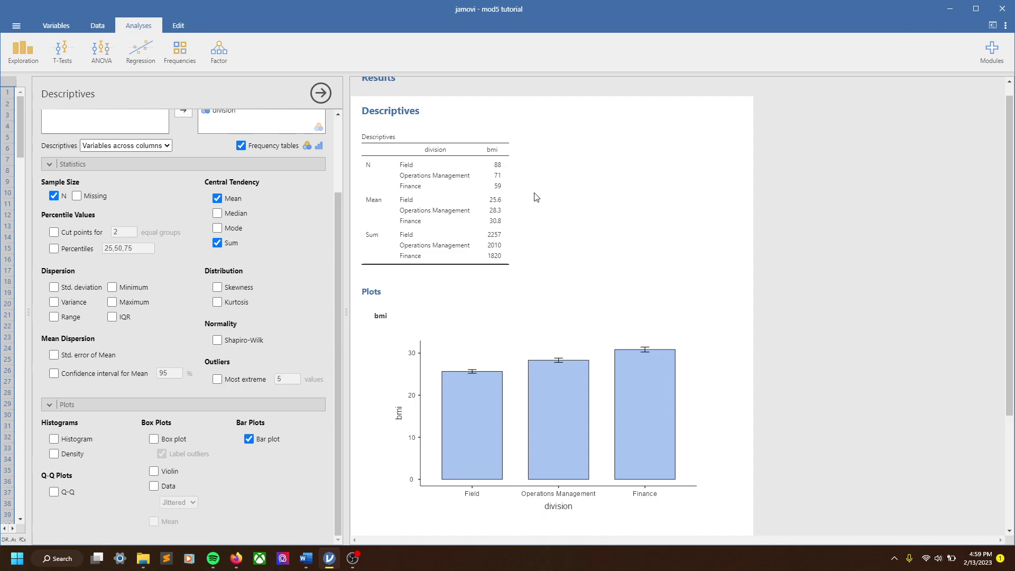
{"action": "scroll", "coordinate": [505, 253], "scroll_direction": "up", "scroll_amount": 1}
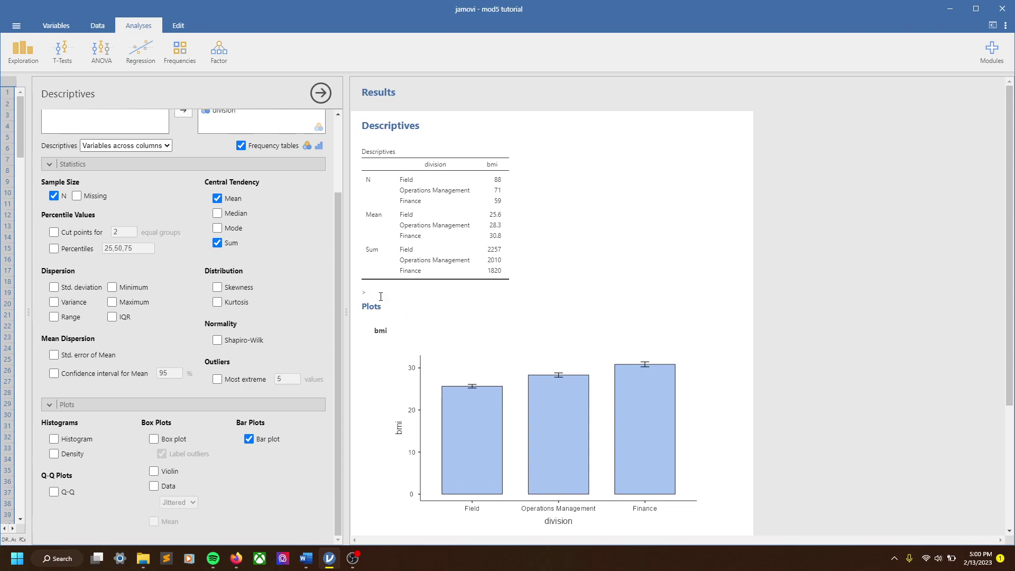
{"action": "scroll", "coordinate": [304, 289], "scroll_direction": "up", "scroll_amount": 3}
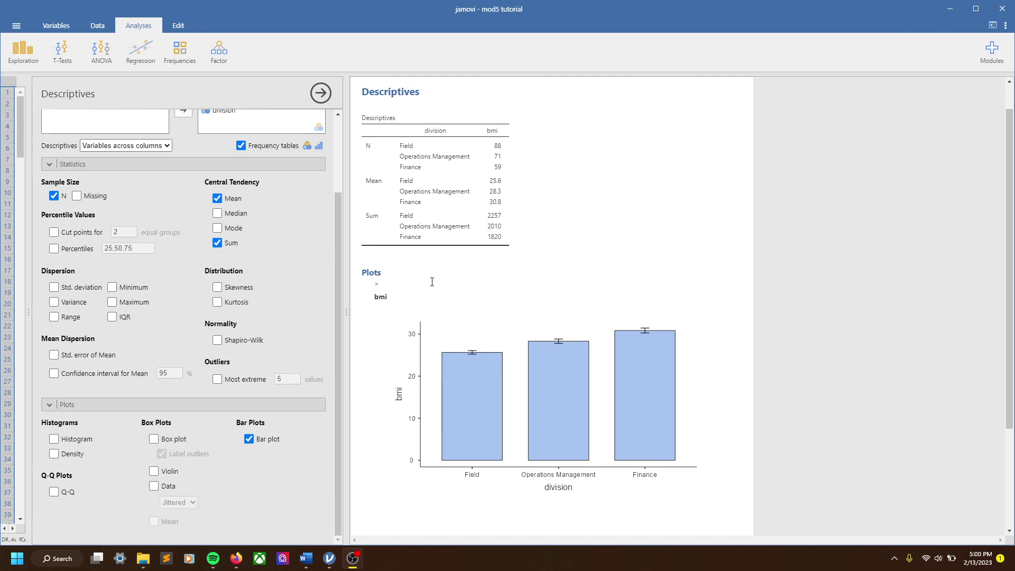
Try a box plot of bmi by division, and replace it with a violin plot.
{"action": "scroll", "coordinate": [567, 337], "scroll_direction": "down", "scroll_amount": 1}
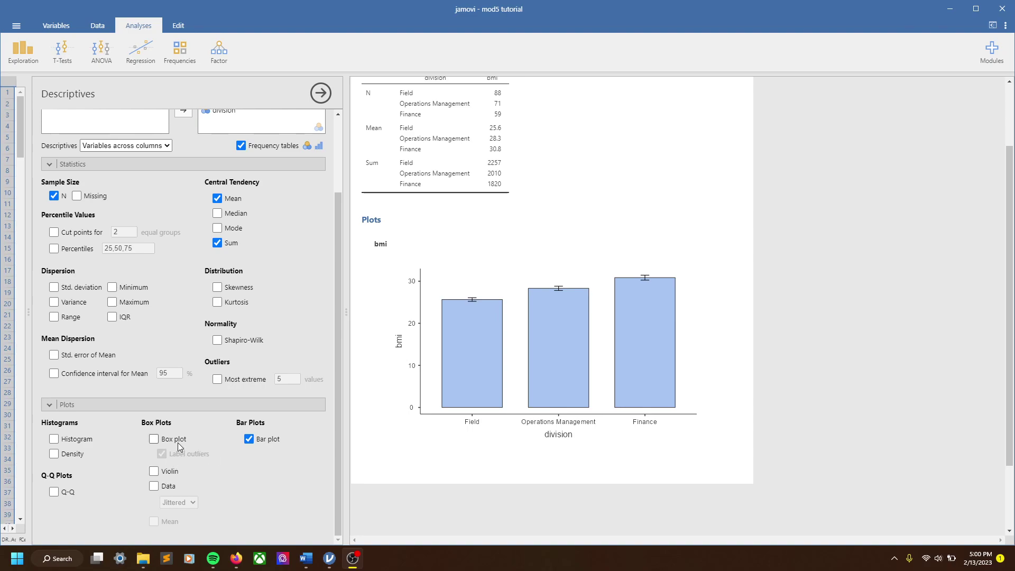
{"action": "left_click", "coordinate": [155, 439]}
{"action": "scroll", "coordinate": [440, 239], "scroll_direction": "down", "scroll_amount": 3}
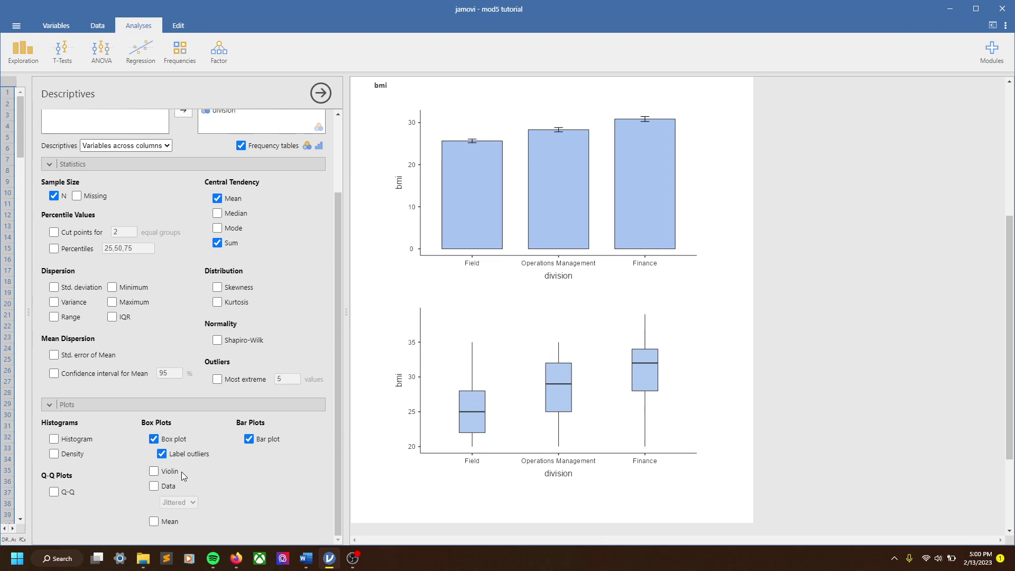
{"action": "left_click", "coordinate": [179, 443]}
{"action": "left_click", "coordinate": [155, 472]}
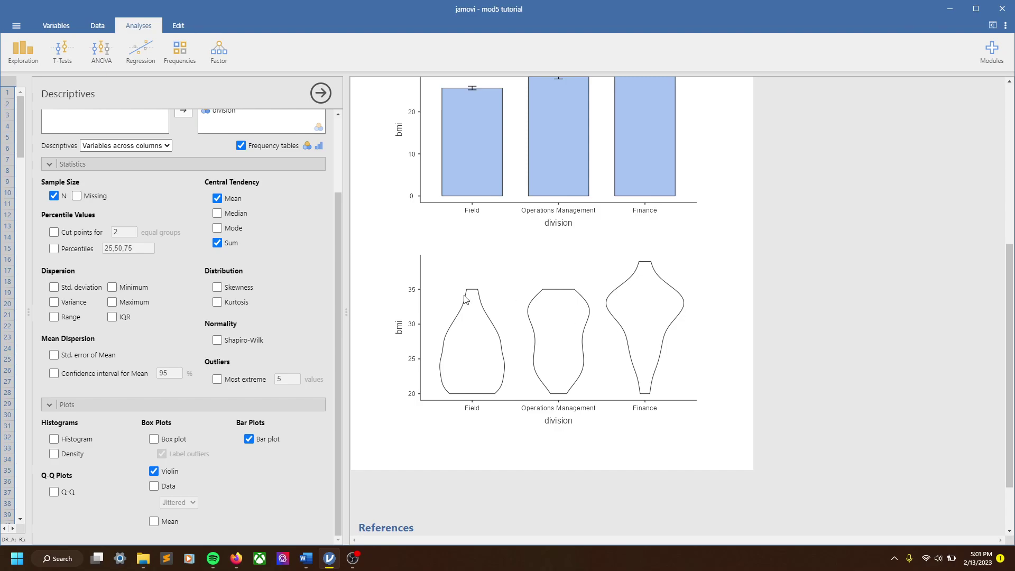
Swap the violin plot for a density plot of bmi by division, and remove the density plot again.
{"action": "left_click", "coordinate": [154, 472]}
{"action": "left_click", "coordinate": [54, 454]}
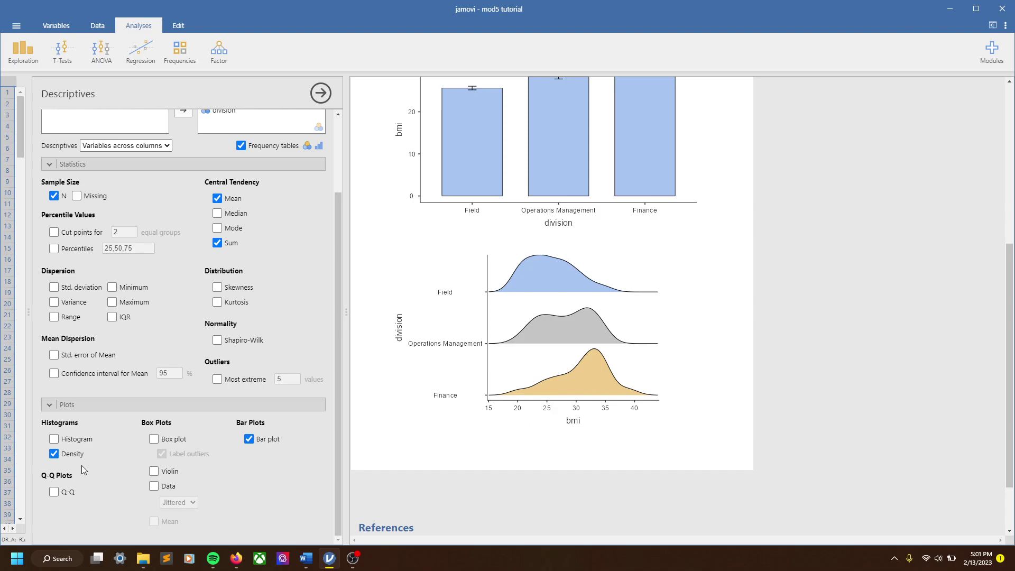
{"action": "left_click", "coordinate": [55, 453]}
{"action": "scroll", "coordinate": [601, 370], "scroll_direction": "up", "scroll_amount": 4}
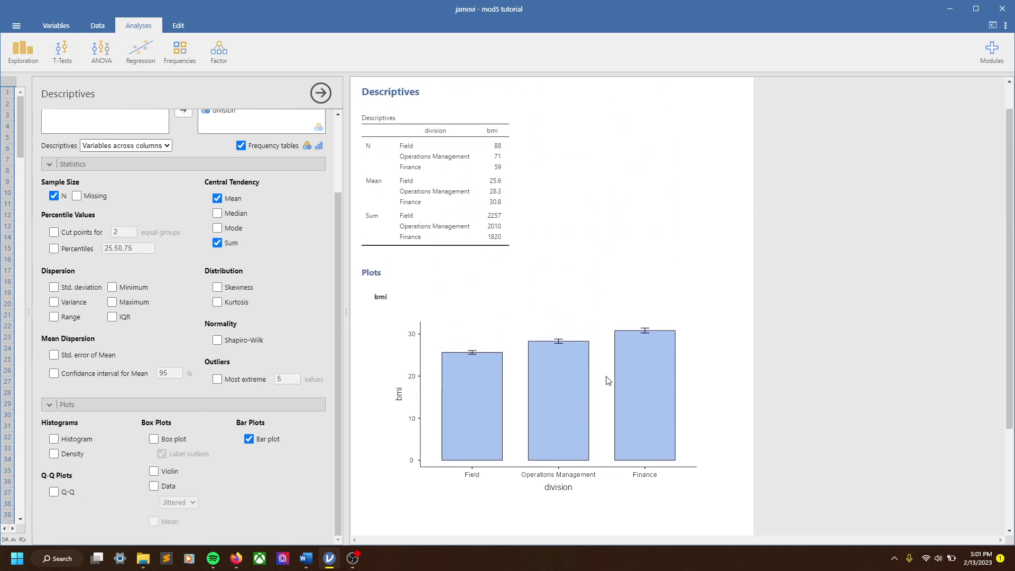
{"action": "scroll", "coordinate": [289, 292], "scroll_direction": "up", "scroll_amount": 3}
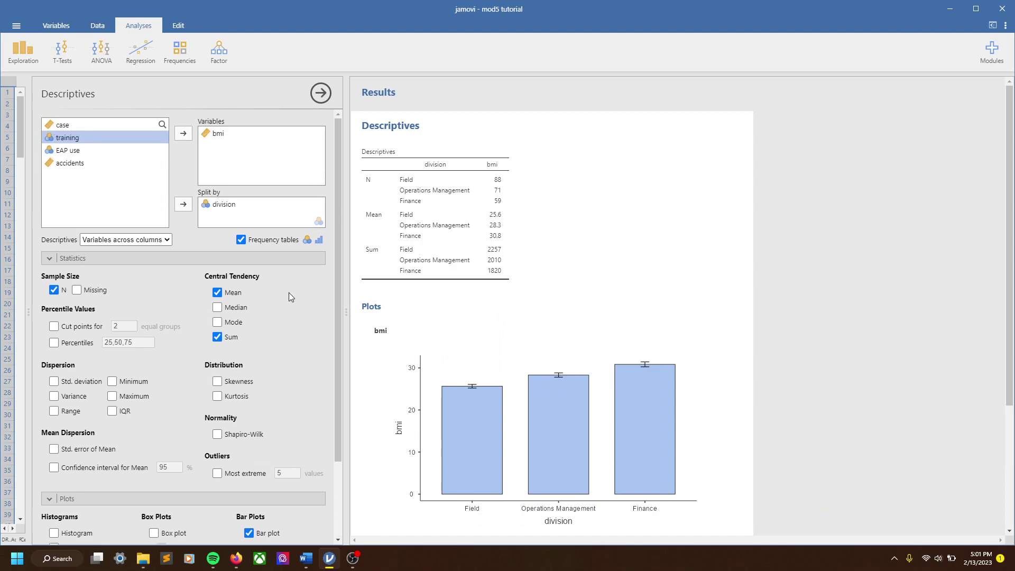